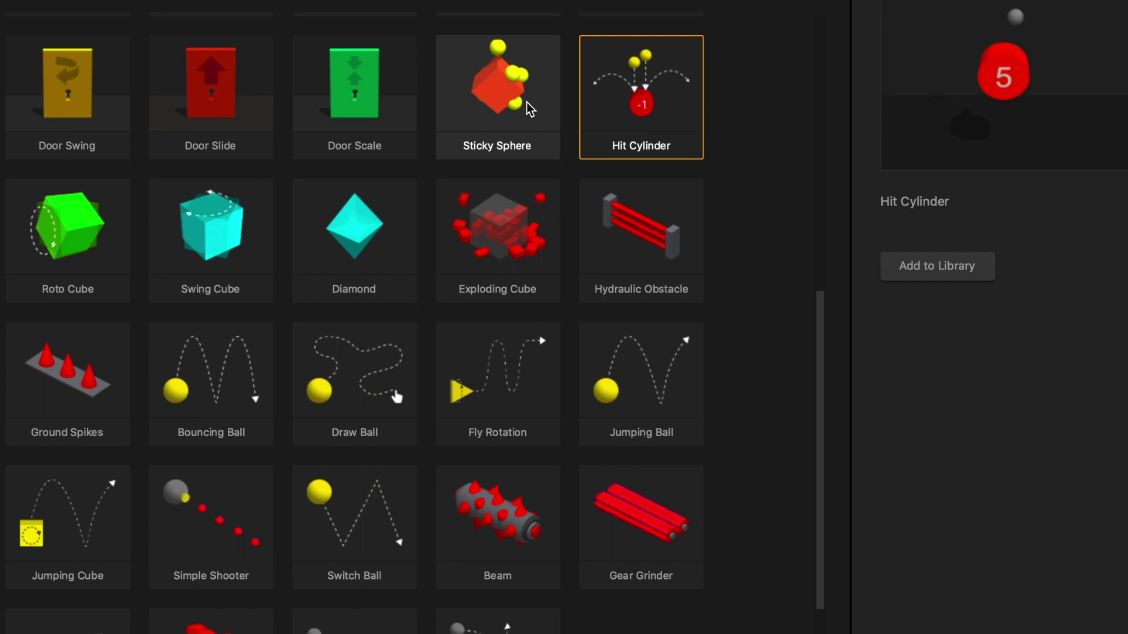
# Step: Preview the Sticky Sphere, Exploding Cube, Fly Rotation and Beam assets
pyautogui.click(529, 109)
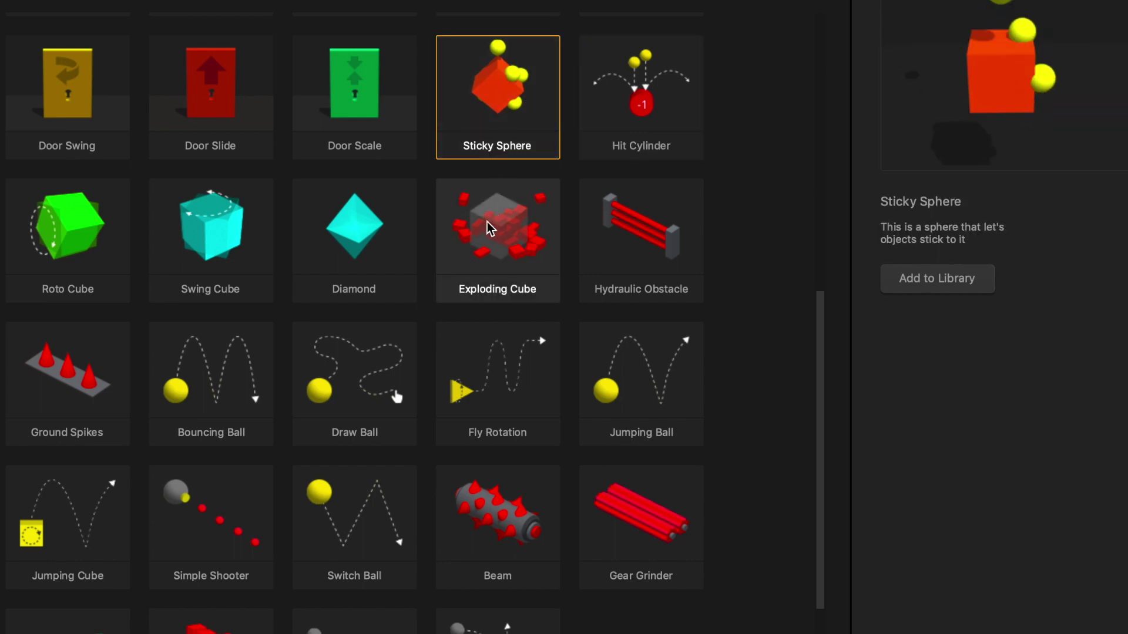
pyautogui.click(491, 247)
pyautogui.click(492, 382)
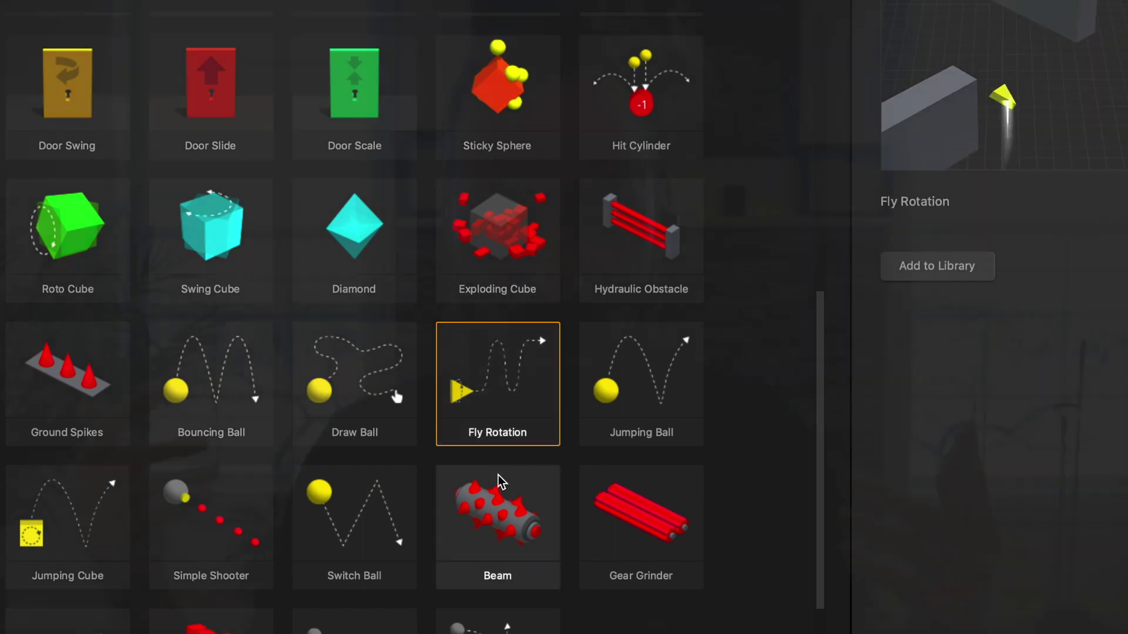
pyautogui.click(500, 480)
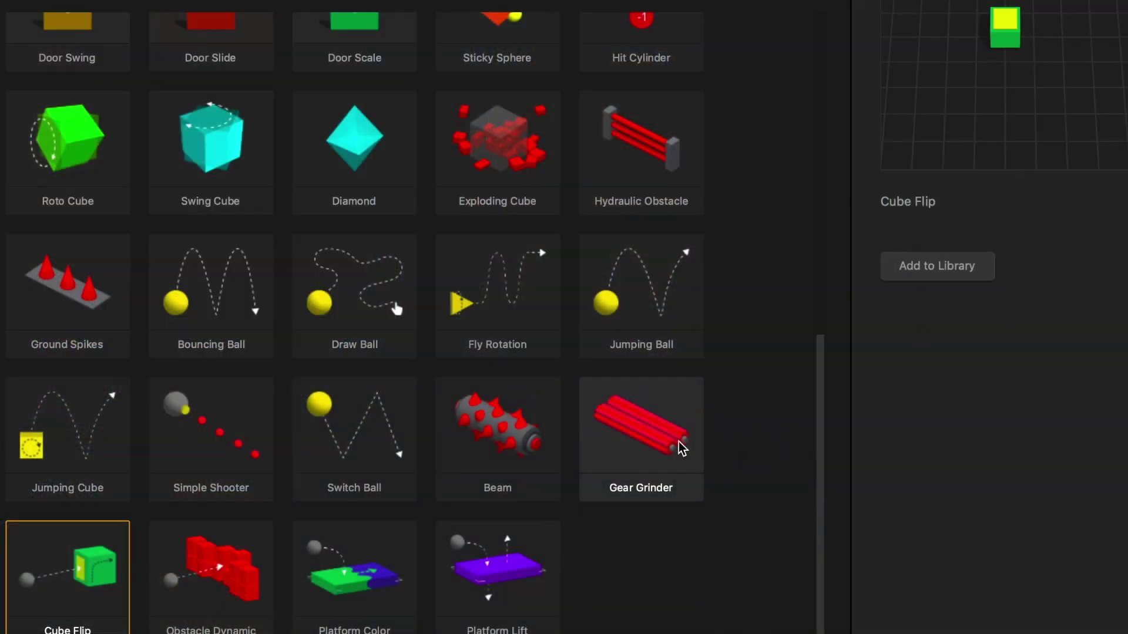
# Step: Preview the Gear Grinder, Obstacle Dynamic, Platform Color and Swing Cube assets, then shoot the cue ball
pyautogui.click(681, 448)
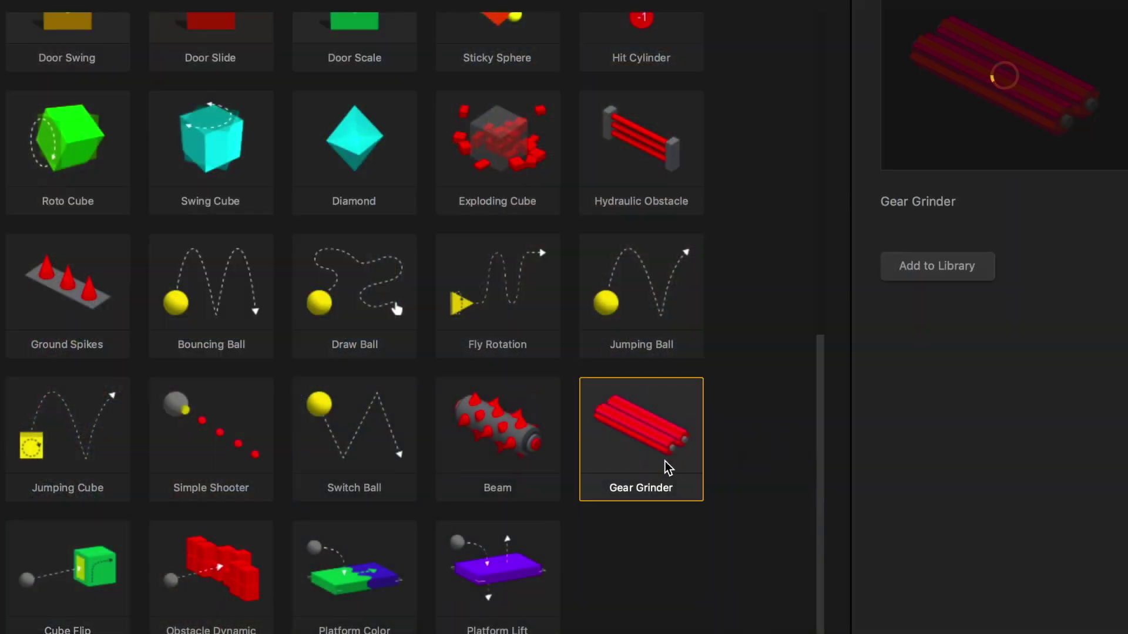
pyautogui.click(251, 586)
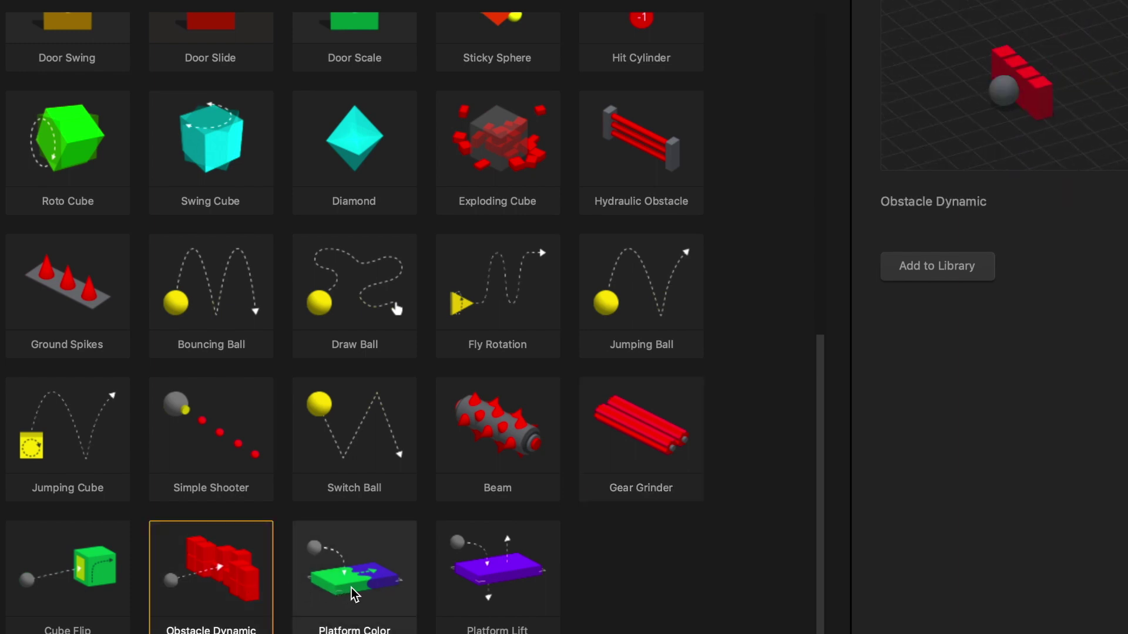
pyautogui.click(340, 597)
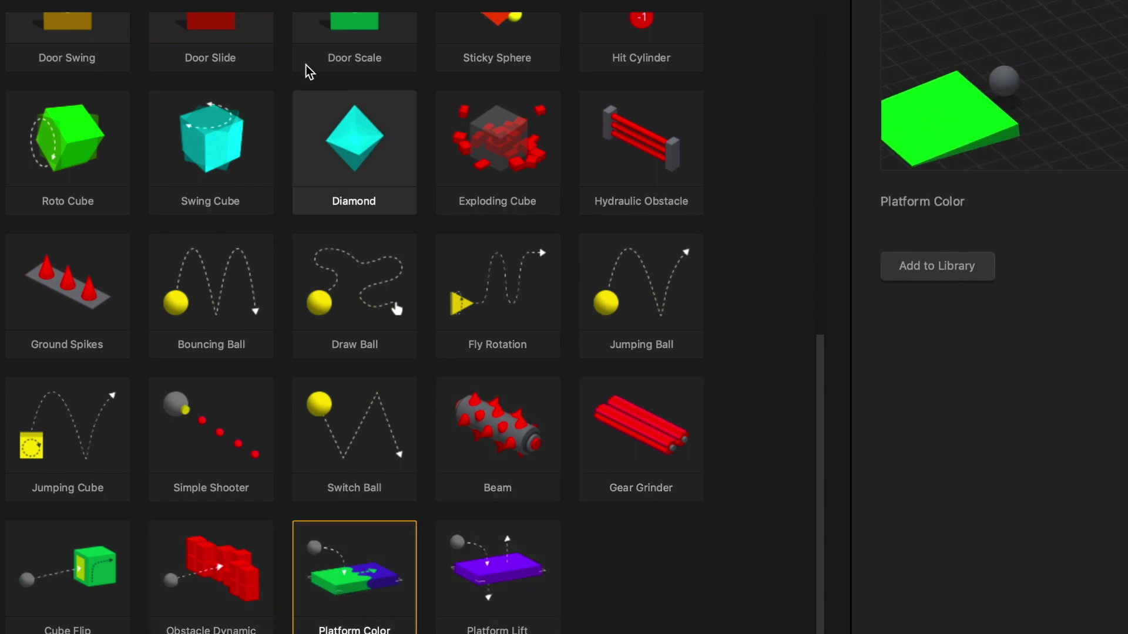
pyautogui.click(243, 157)
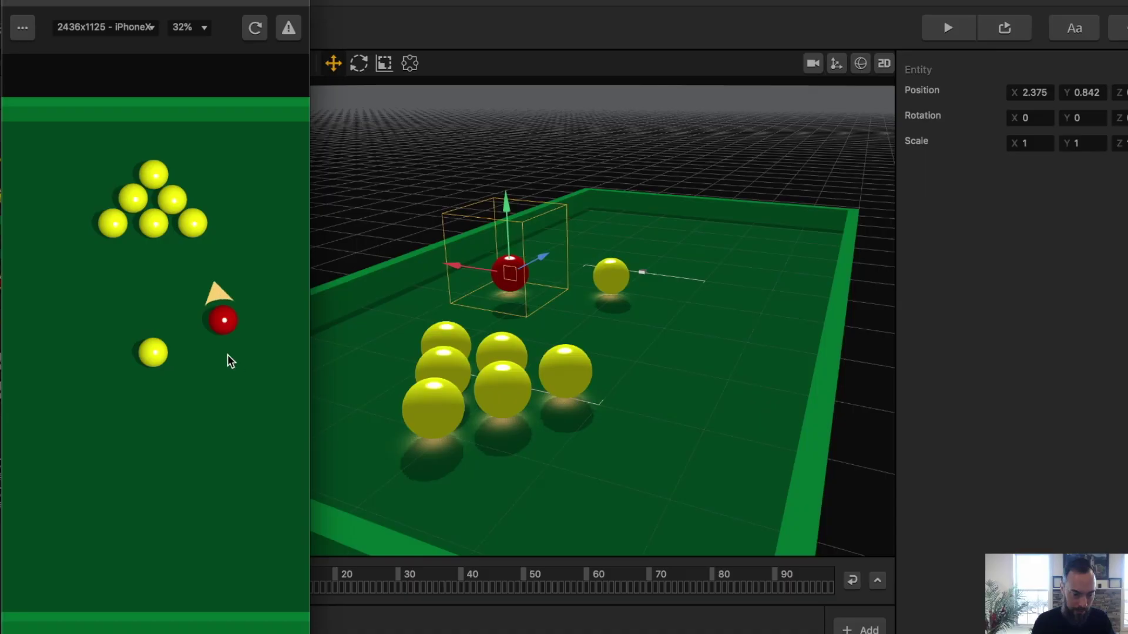
pyautogui.moveTo(48, 398); pyautogui.dragTo(43, 478)
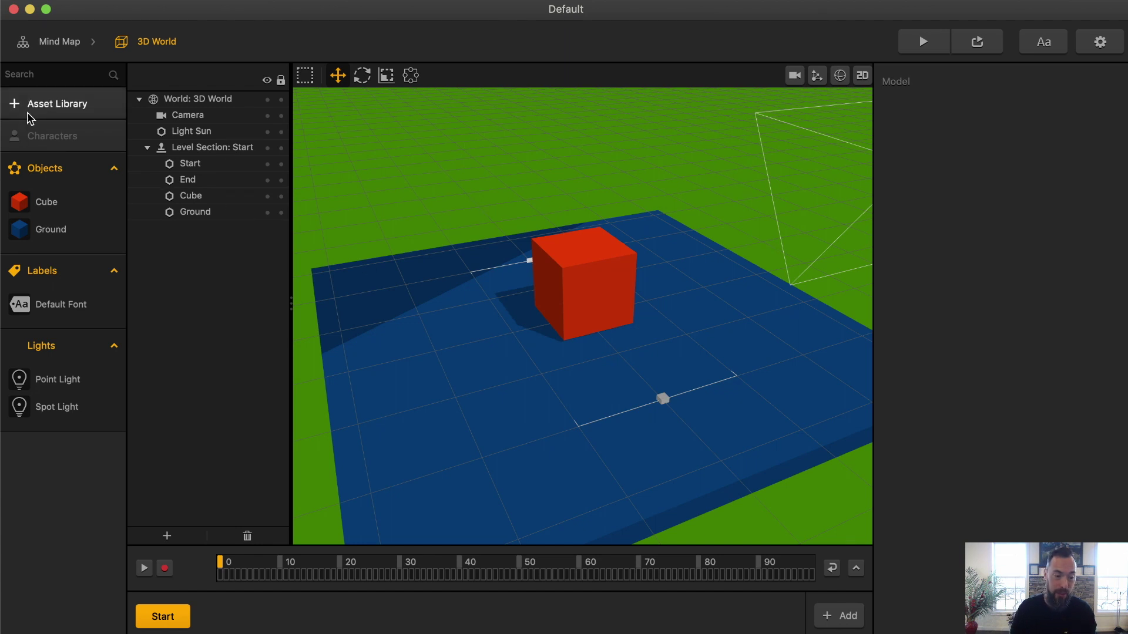
# Step: Drag the Slingshot asset onto the ground and raise it to Y 1.479
pyautogui.click(32, 115)
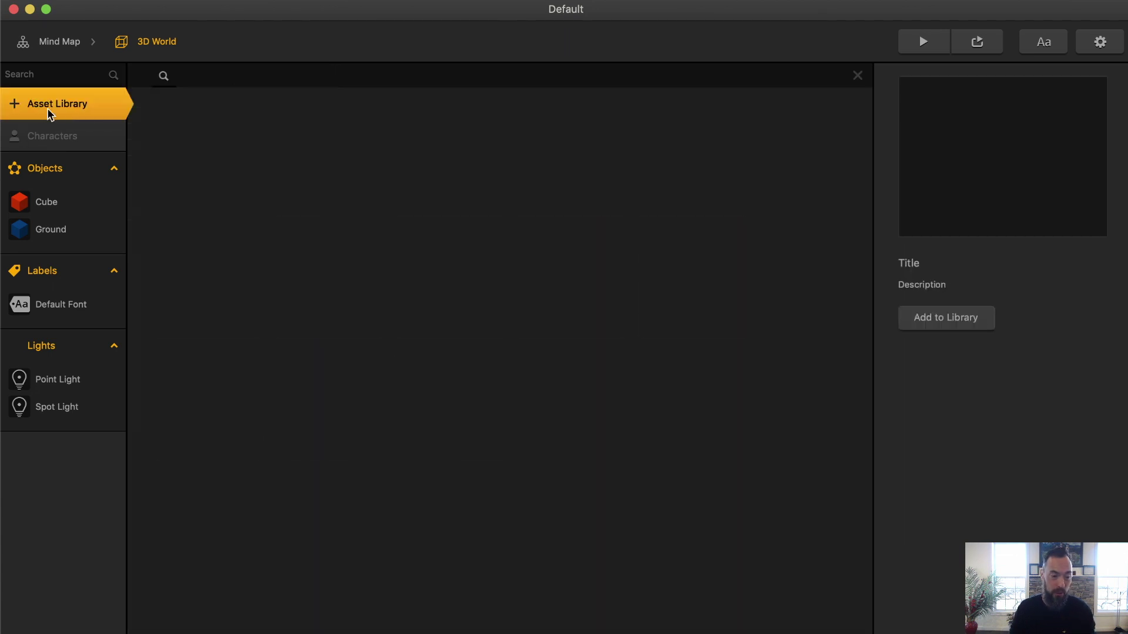
pyautogui.click(278, 76)
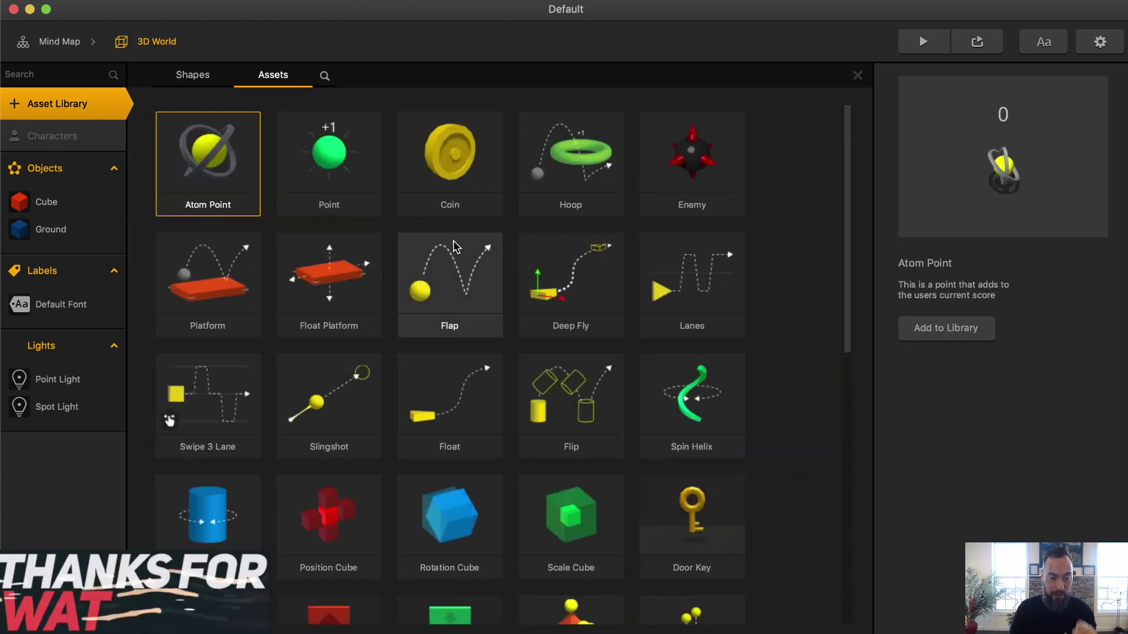
pyautogui.scroll(-1, 329, 380)
pyautogui.click(335, 379)
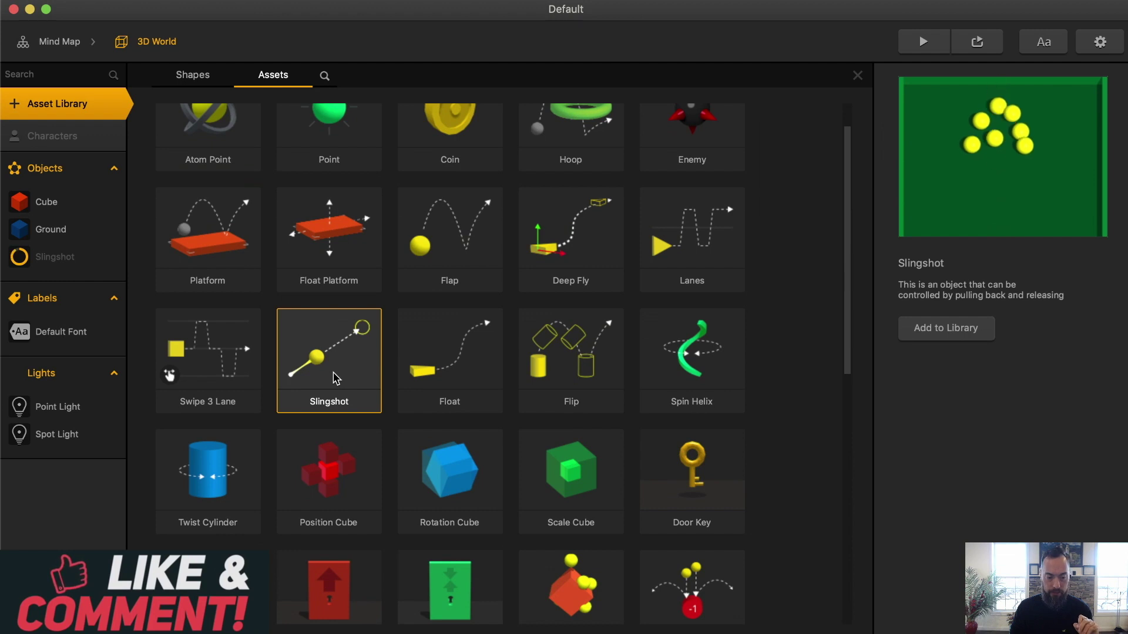
pyautogui.moveTo(335, 379); pyautogui.dragTo(650, 352)
pyautogui.moveTo(585, 247); pyautogui.dragTo(587, 187)
pyautogui.moveTo(433, 230); pyautogui.dragTo(546, 238, button='right')
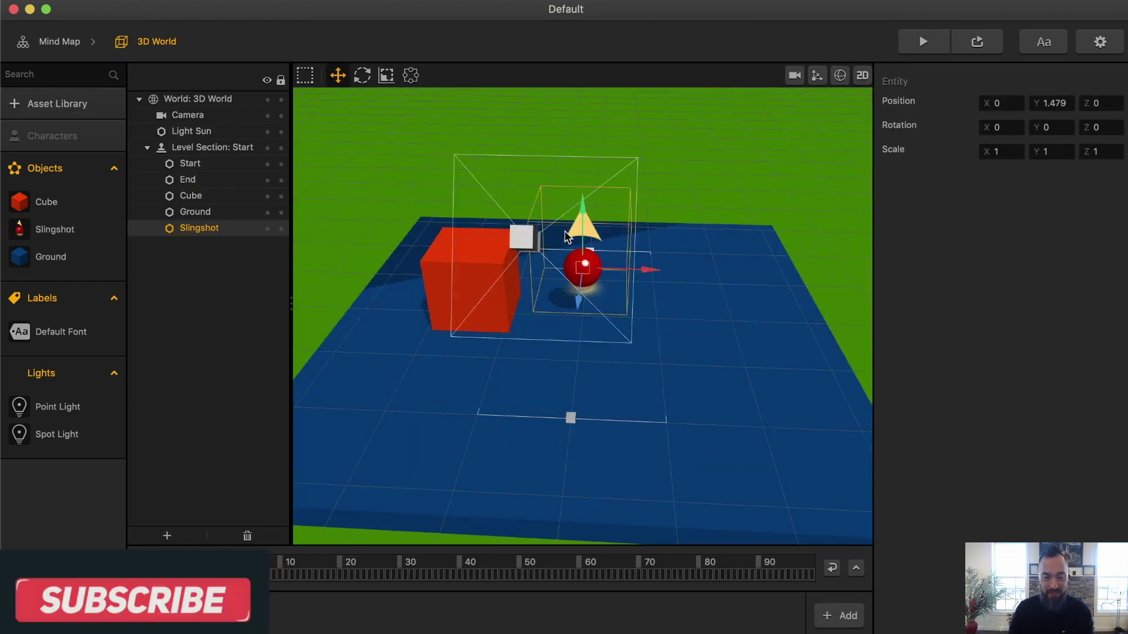
pyautogui.click(66, 233)
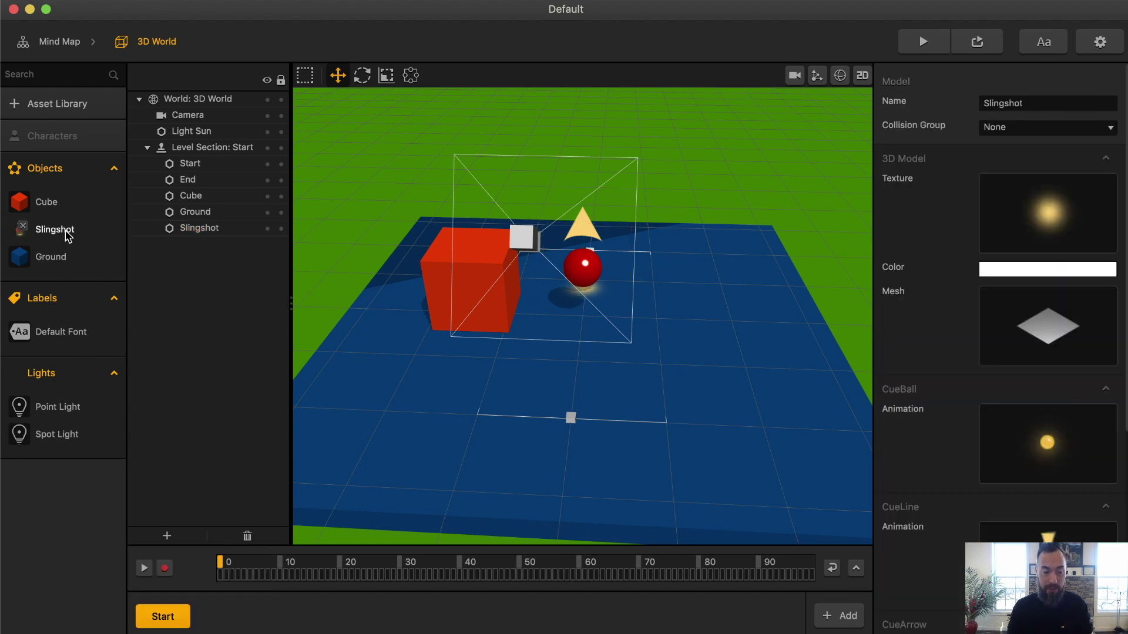
# Step: Open the Slingshot's node graph and check the Start node's Friction, Bounce and Mass
pyautogui.doubleClick(66, 233)
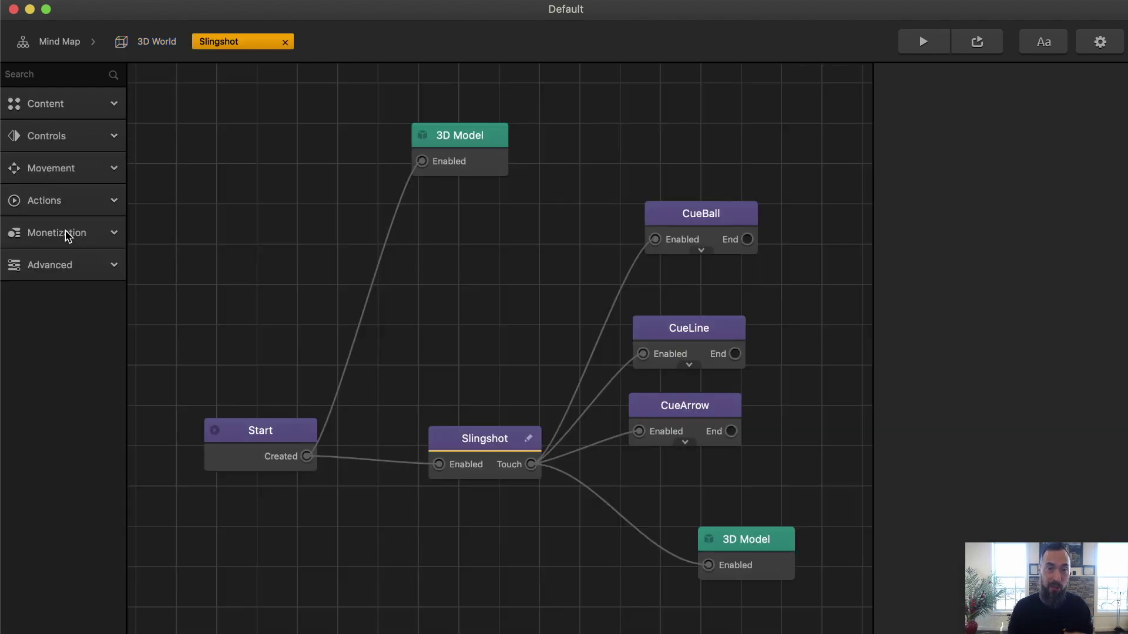
pyautogui.click(248, 436)
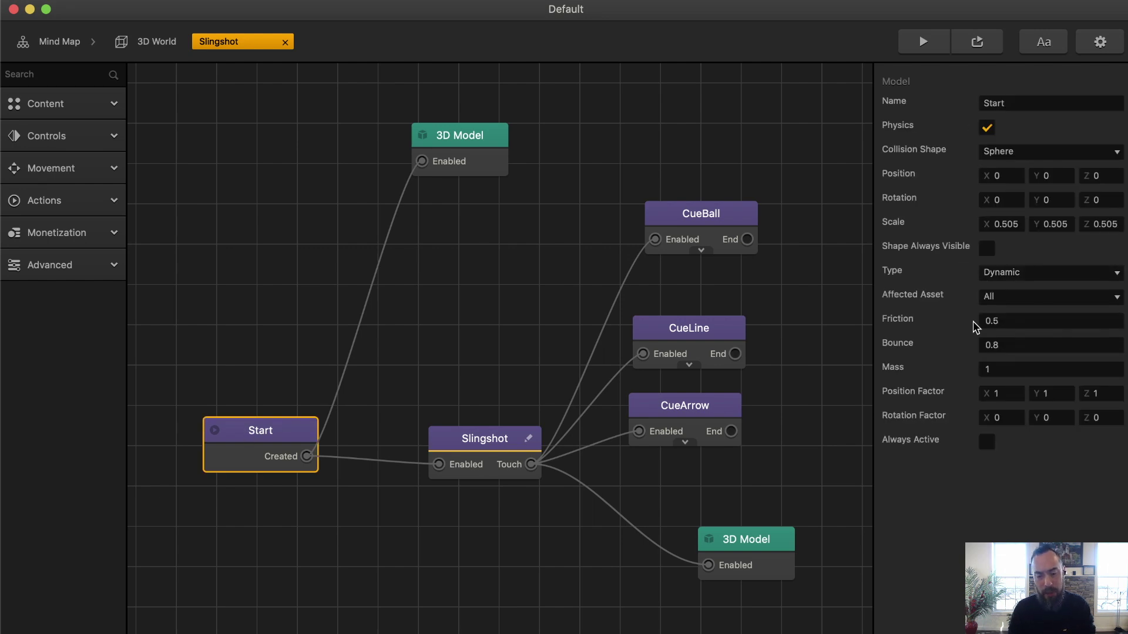
pyautogui.click(1001, 322)
pyautogui.press('Tab')
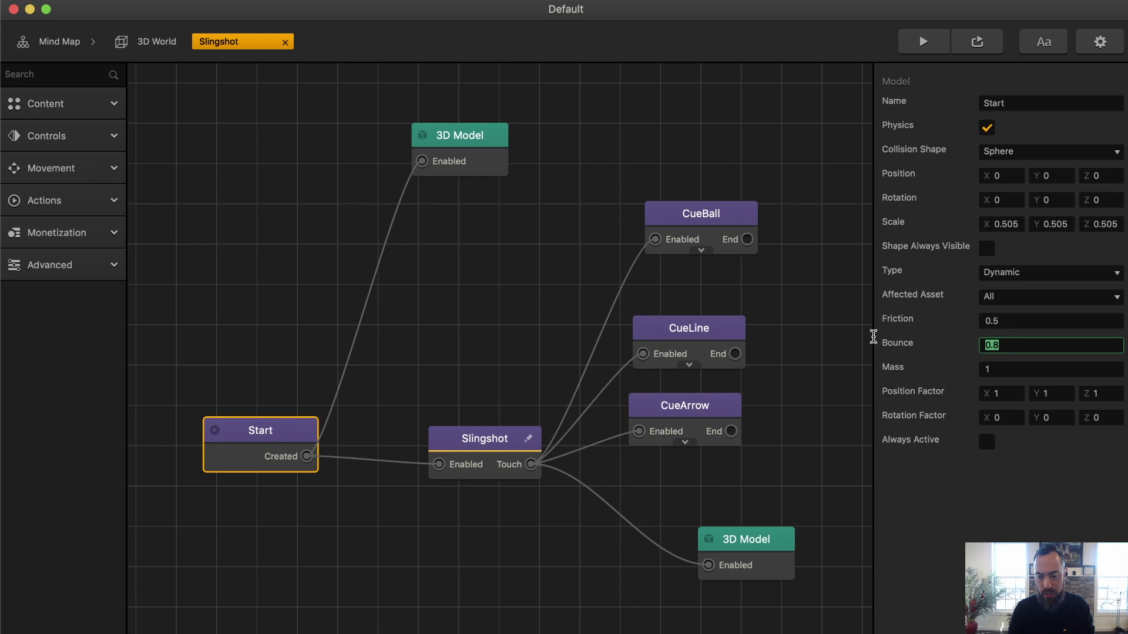
pyautogui.press('Tab')
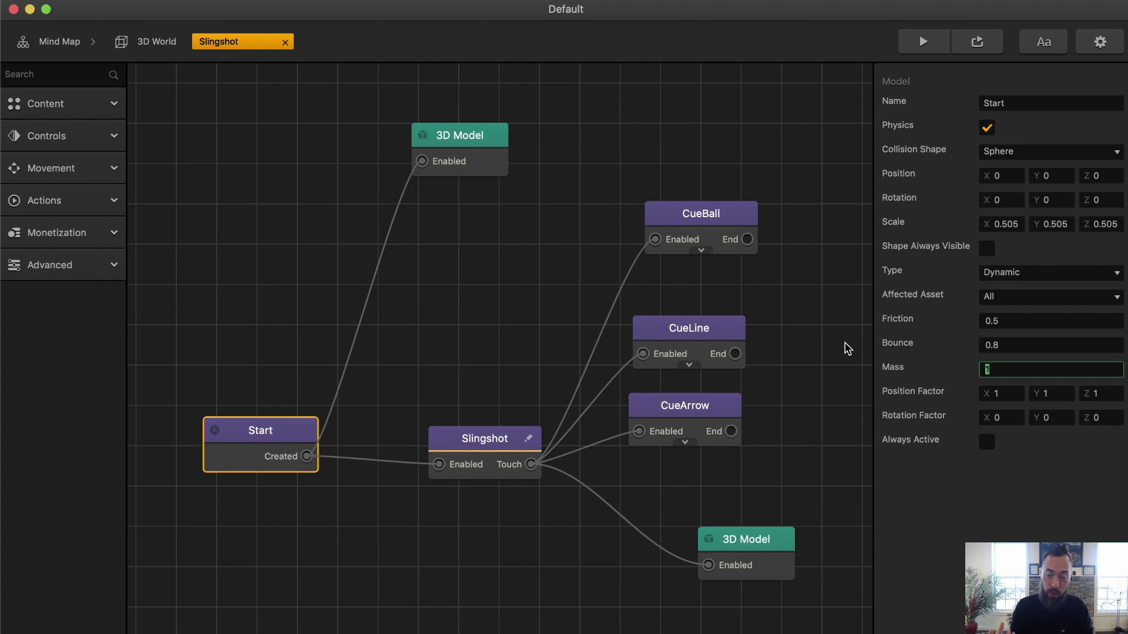
# Step: Move the top 3D Model node lower-left and check its Specular Hardness setting
pyautogui.doubleClick(467, 438)
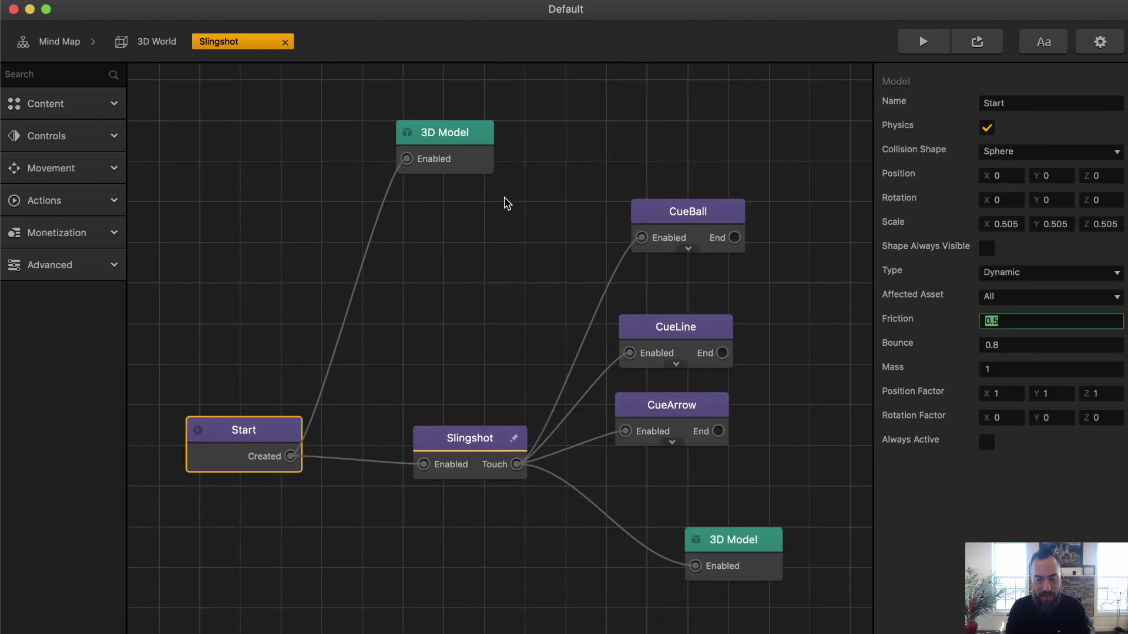
pyautogui.moveTo(461, 140); pyautogui.dragTo(436, 237)
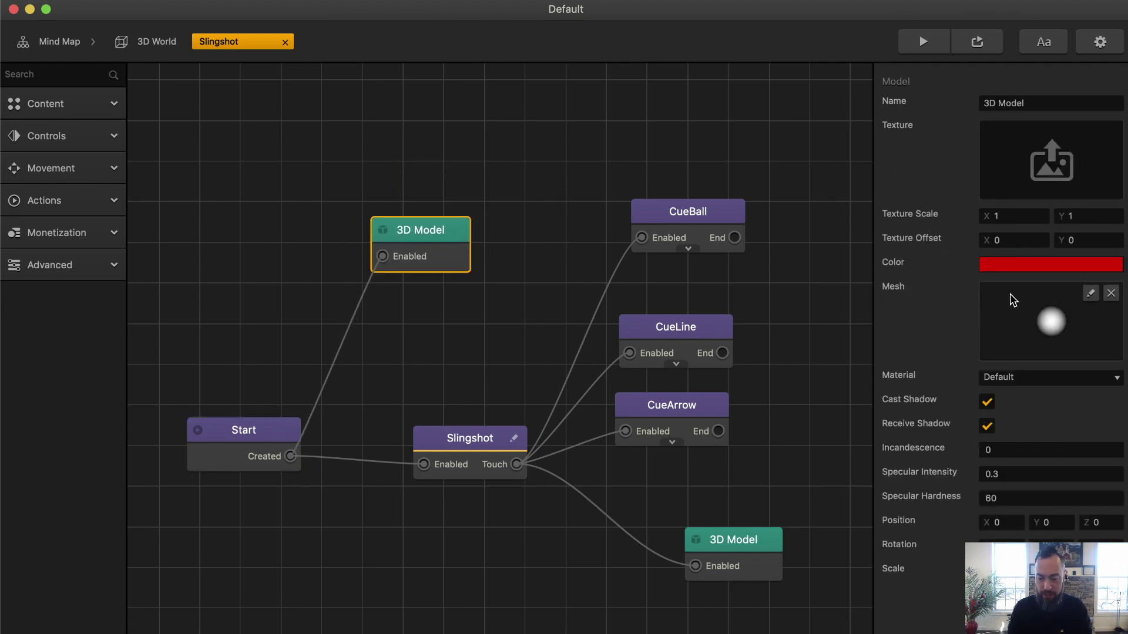
pyautogui.click(999, 498)
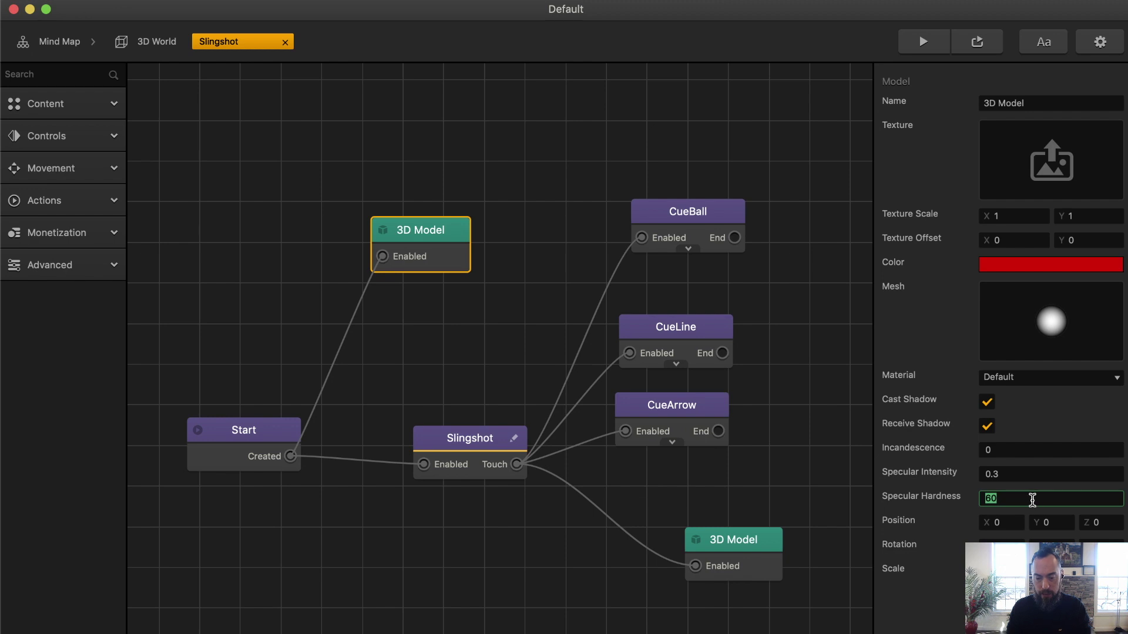
# Step: Preview the scene, then open the Ground object's node graph
pyautogui.click(925, 46)
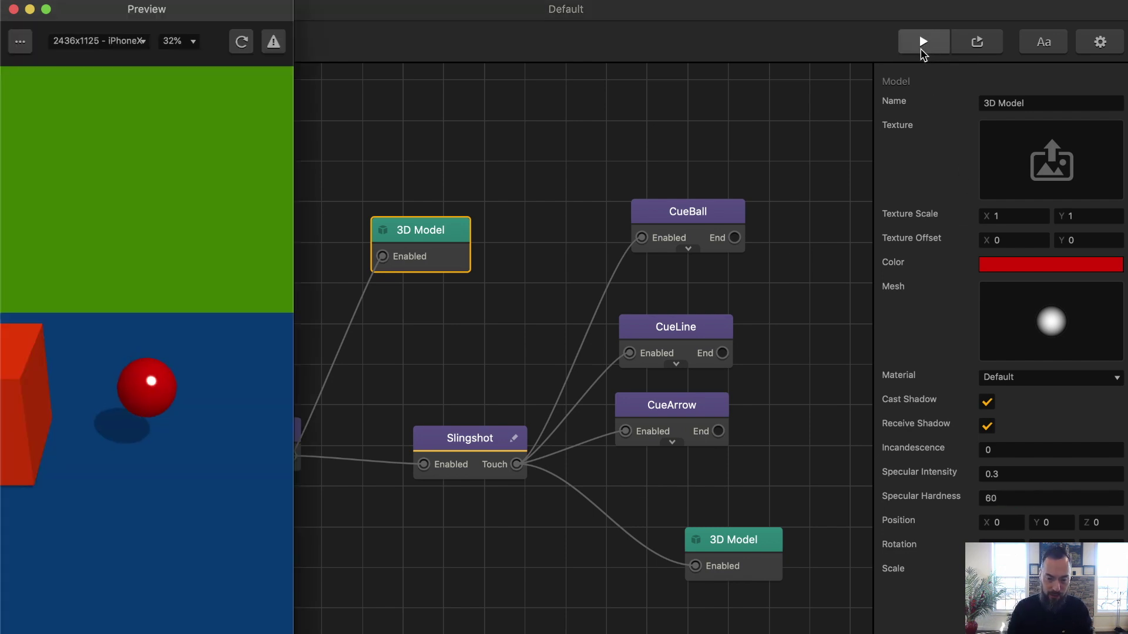
pyautogui.click(14, 9)
pyautogui.click(144, 43)
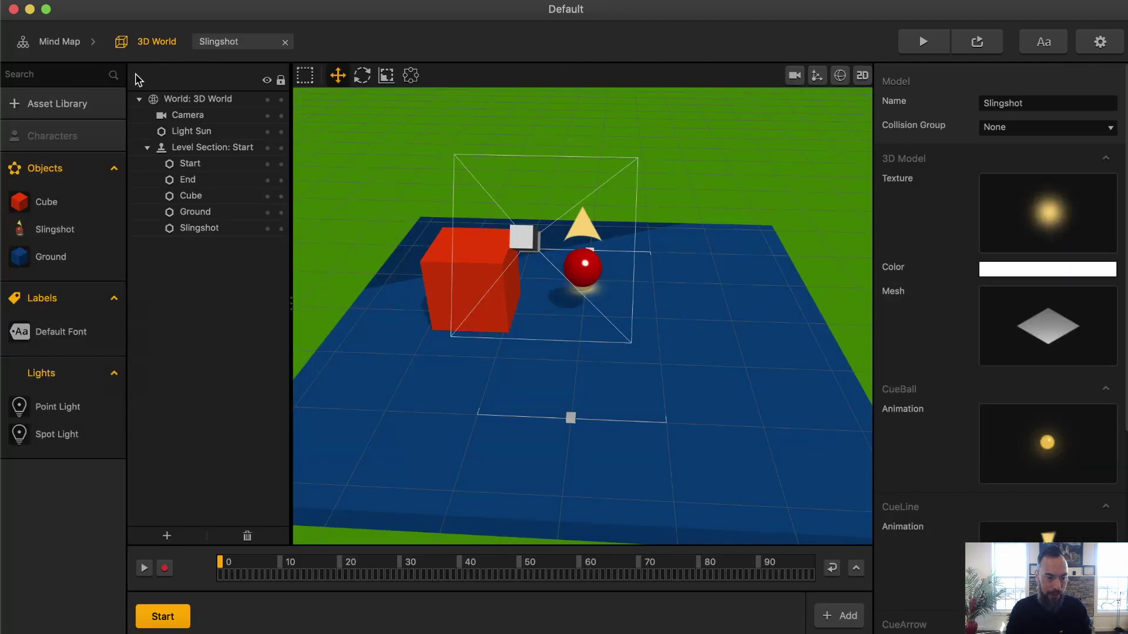
pyautogui.click(47, 258)
pyautogui.doubleClick(45, 261)
# Step: Enable Static physics on the Ground's Start node
pyautogui.click(541, 369)
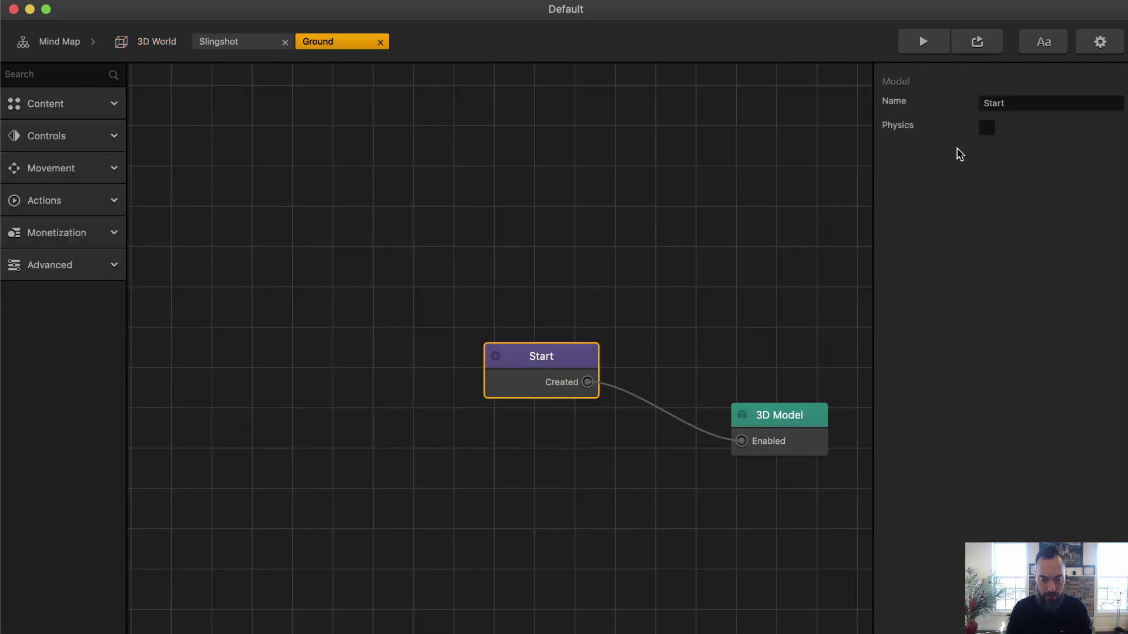
pyautogui.click(987, 124)
pyautogui.click(1014, 270)
pyautogui.click(1017, 289)
# Step: Run and reload the preview to test the ball resting on the ground
pyautogui.click(146, 40)
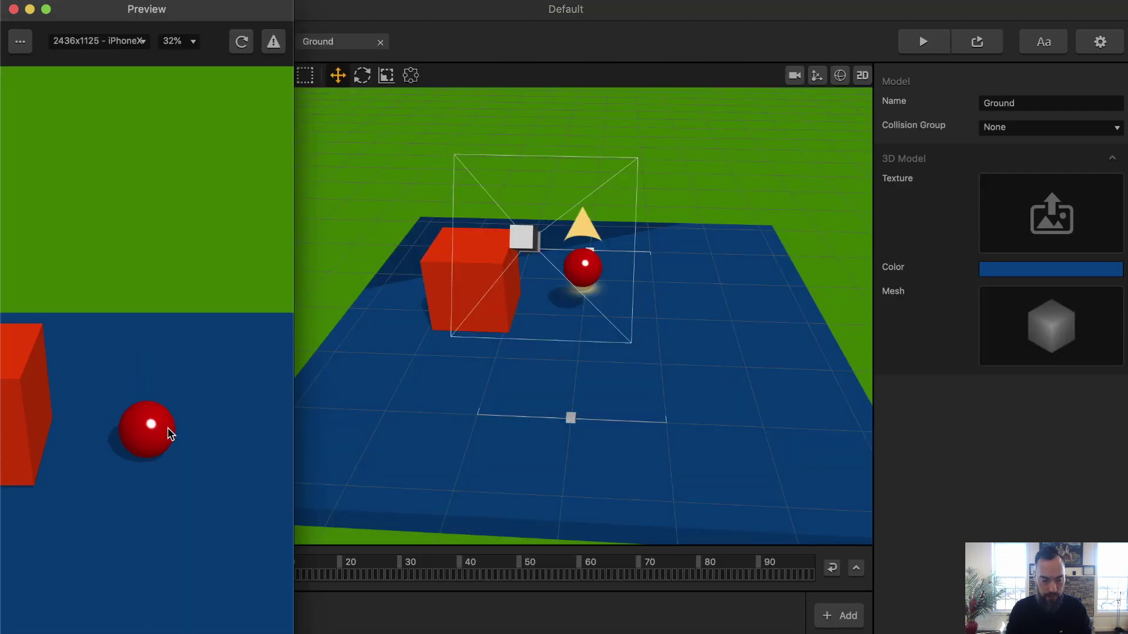
pyautogui.click(241, 41)
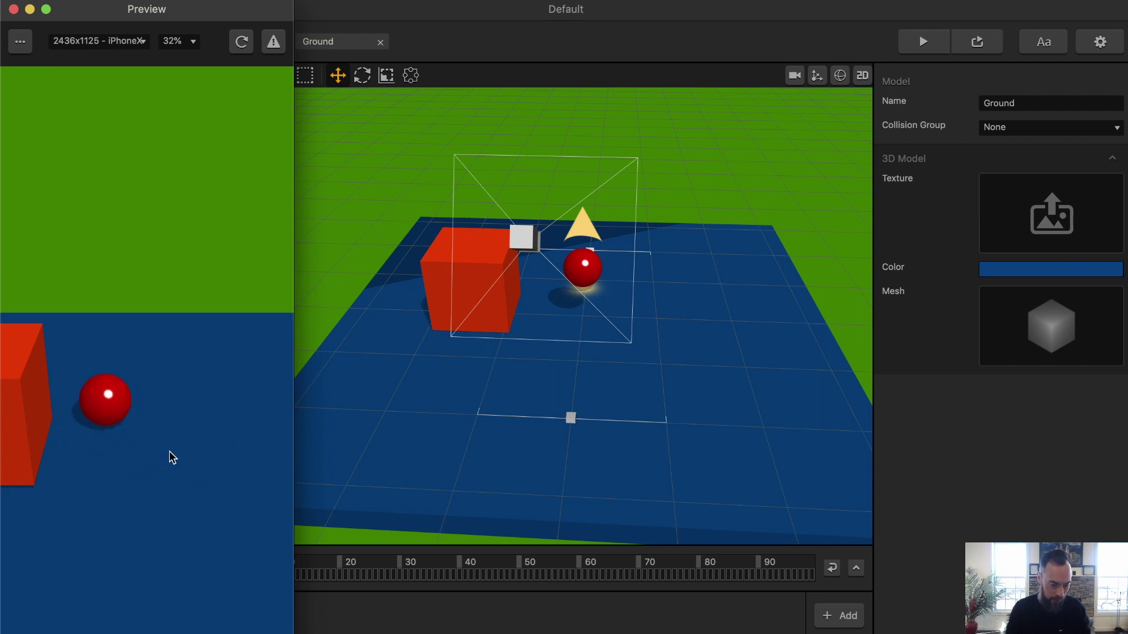
pyautogui.click(475, 453)
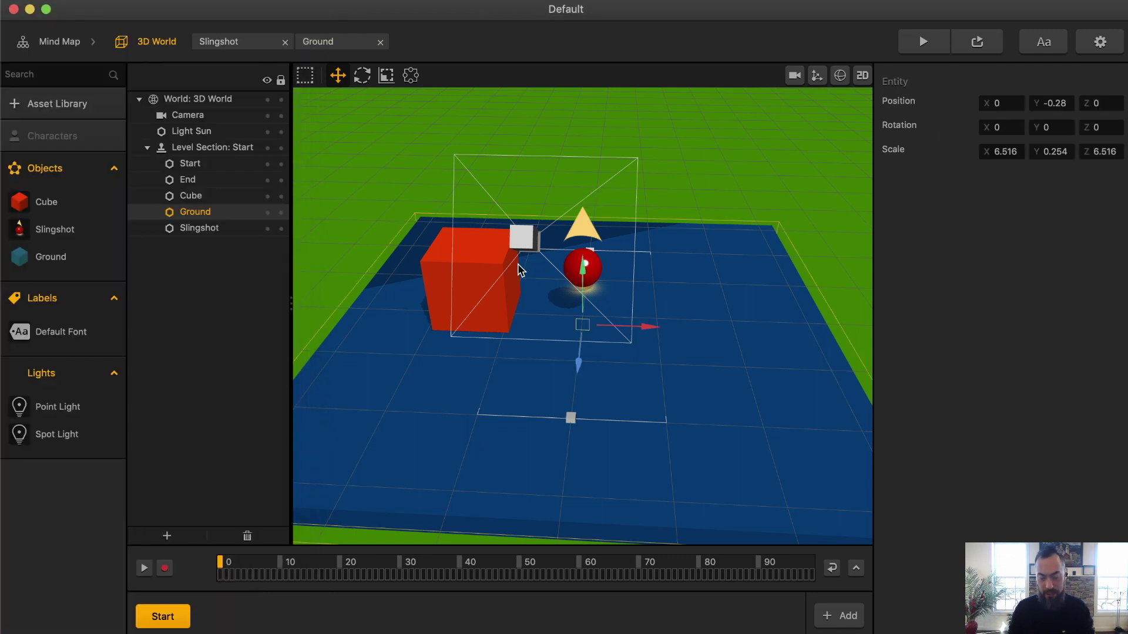
# Step: Open the Slingshot node's script, scroll through its code, and close the editor
pyautogui.doubleClick(78, 234)
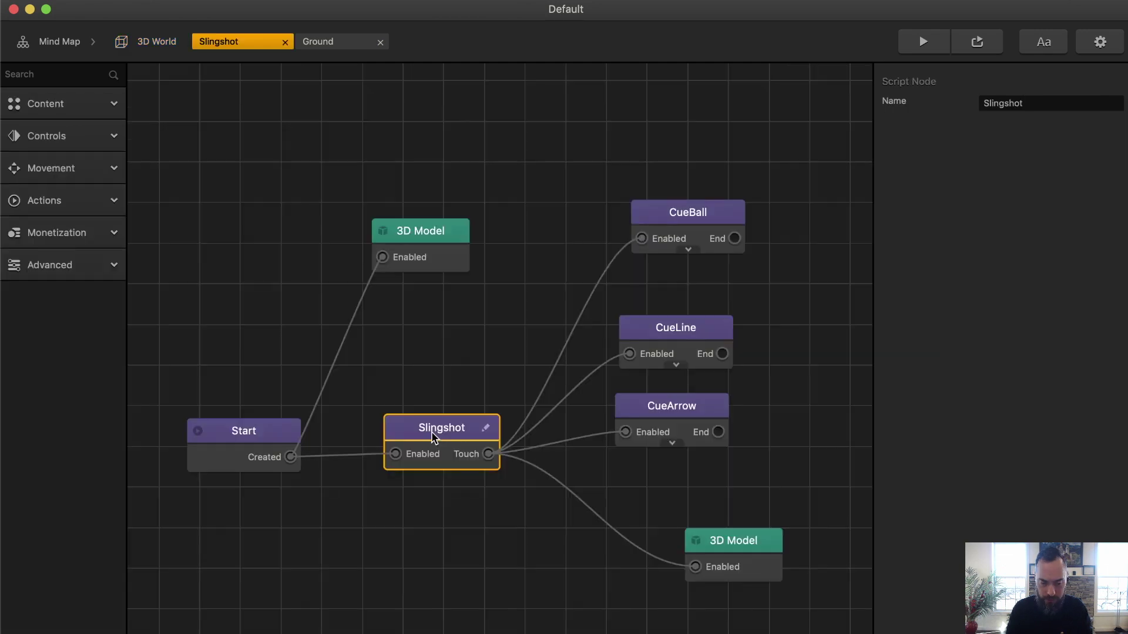
pyautogui.click(485, 431)
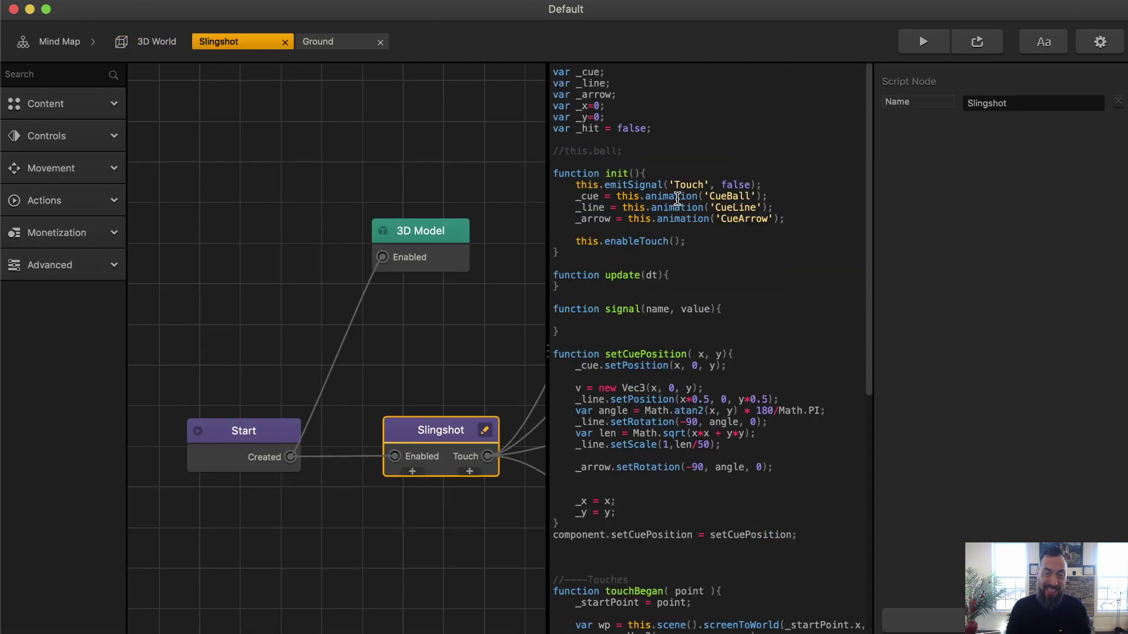
pyautogui.scroll(-10, 634, 411)
pyautogui.click(467, 340)
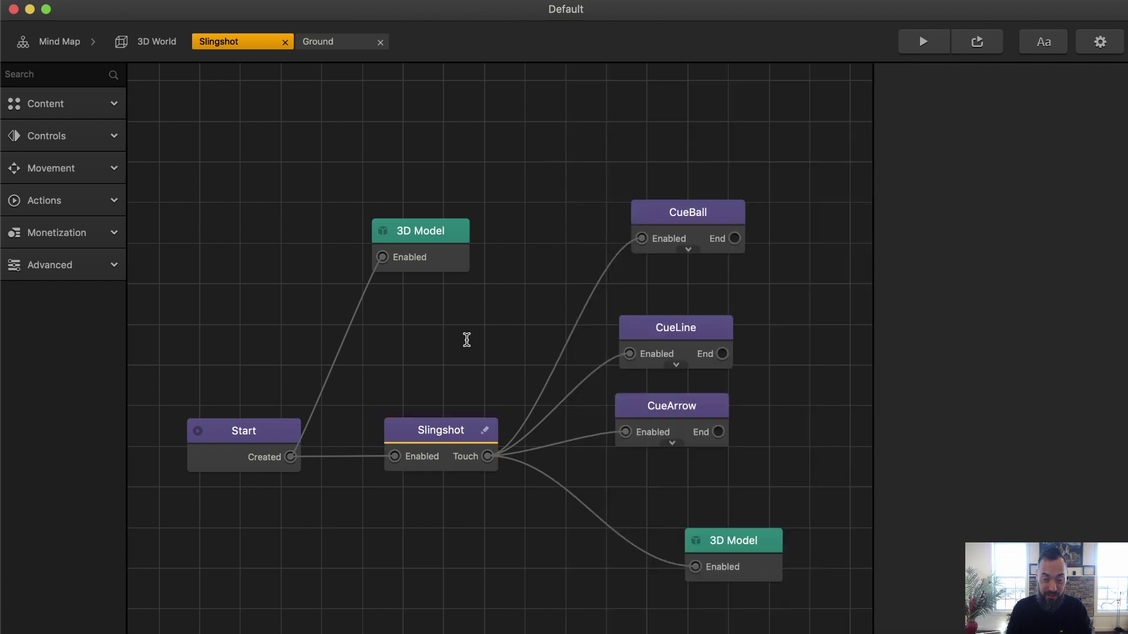
pyautogui.click(445, 434)
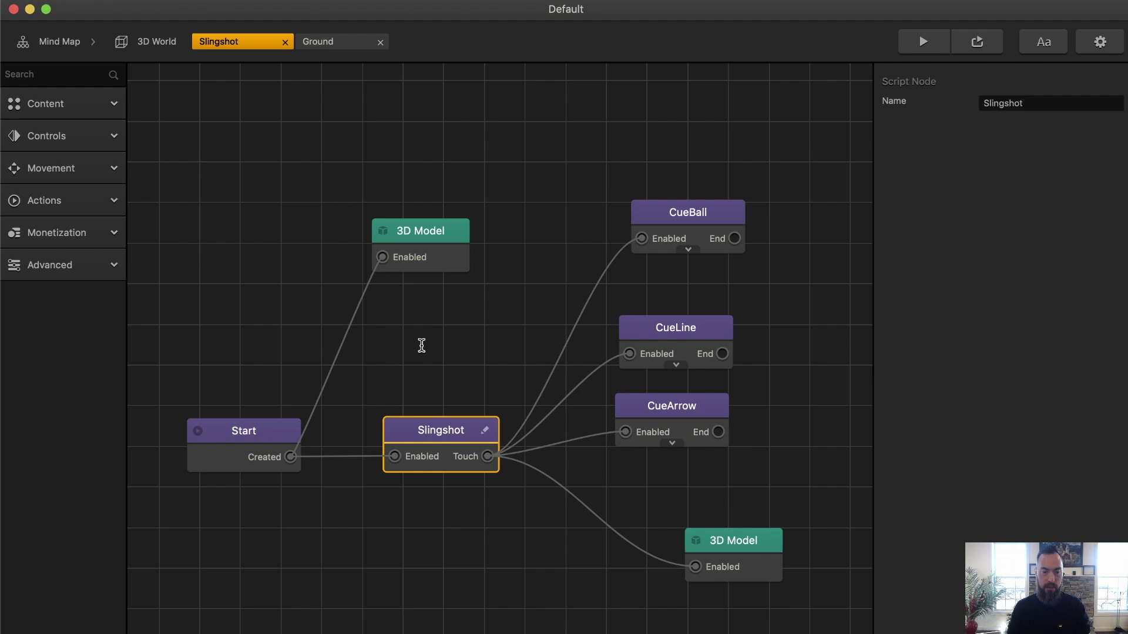
# Step: Delete the pasted Slingshot node from the Ground graph, leaving Start wired to 3D Model
pyautogui.click(346, 42)
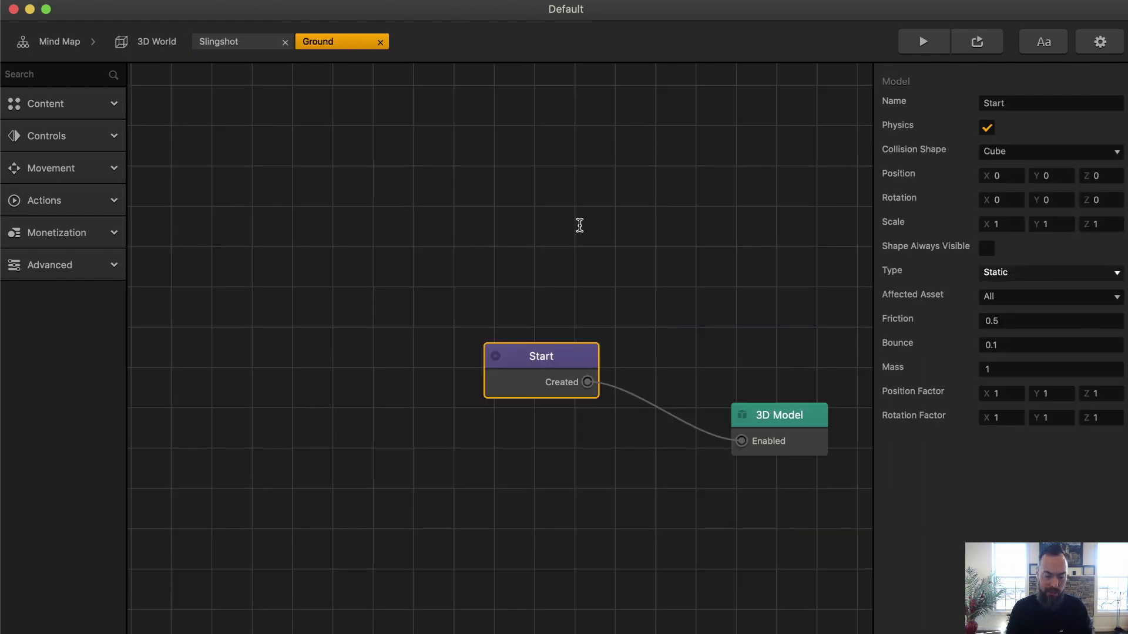
pyautogui.press('super+v')
pyautogui.moveTo(522, 338); pyautogui.dragTo(648, 225)
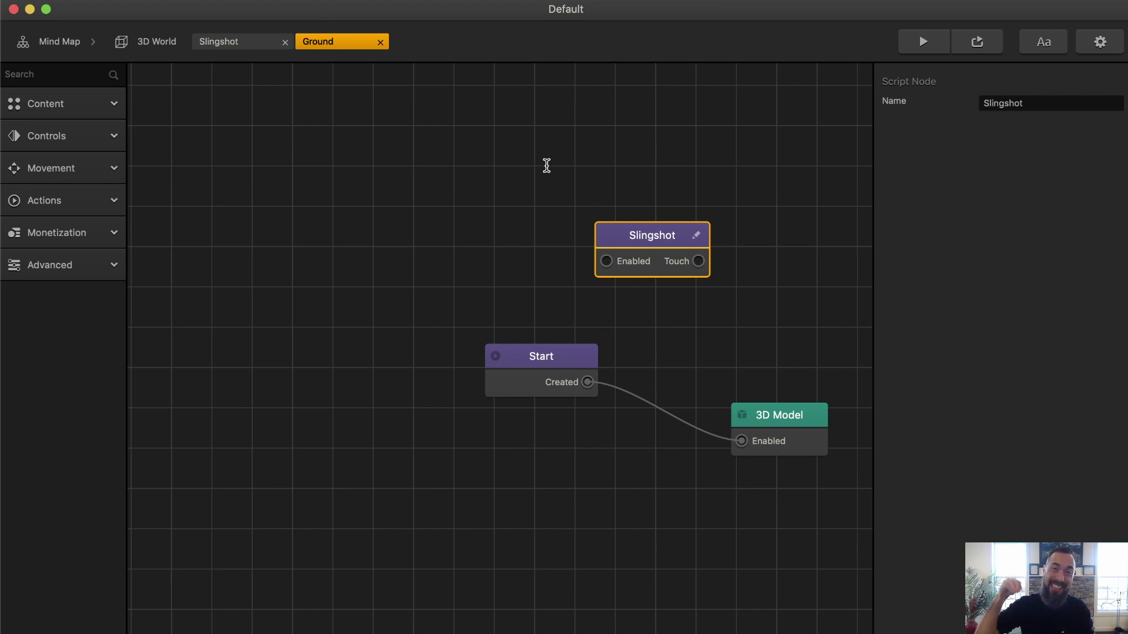
pyautogui.scroll(3, 549, 166)
pyautogui.click(790, 238)
pyautogui.click(715, 246)
pyautogui.press('Delete')
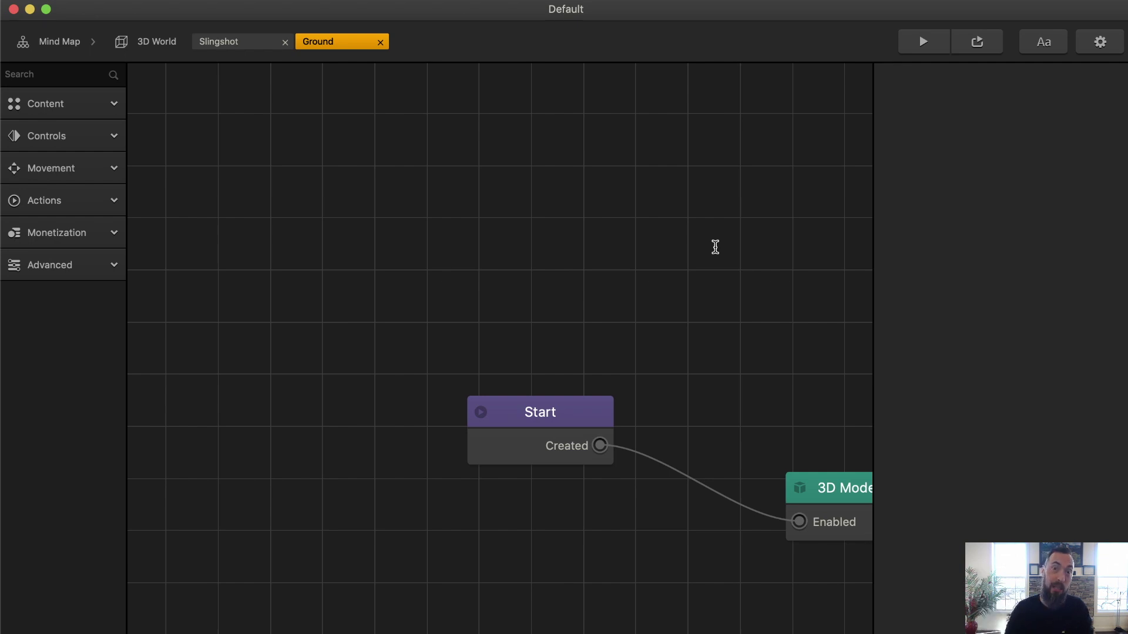
# Step: Stack the CueLine, CueArrow and lower 3D Model nodes in a column
pyautogui.click(235, 41)
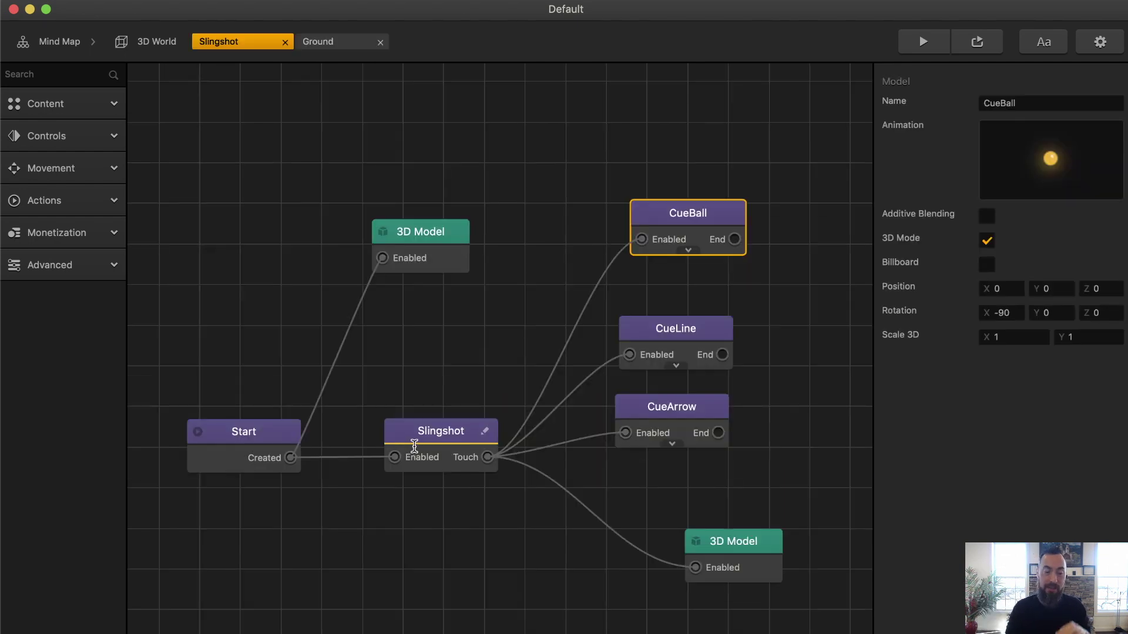
pyautogui.click(675, 327)
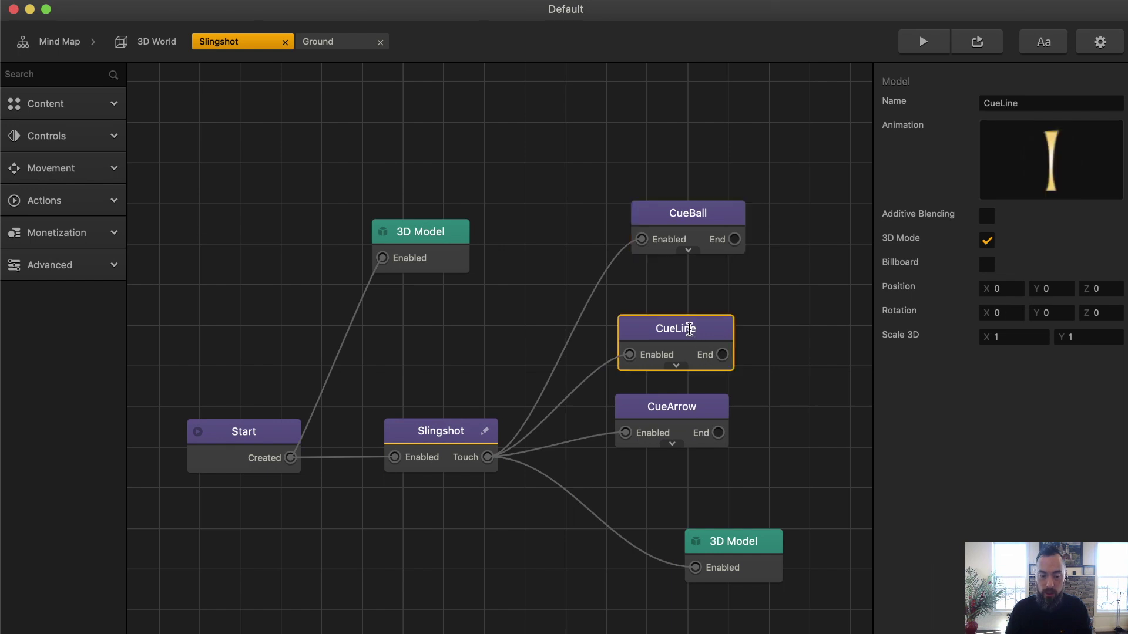
pyautogui.moveTo(675, 327); pyautogui.dragTo(690, 298)
pyautogui.click(673, 408)
pyautogui.moveTo(673, 409); pyautogui.dragTo(692, 383)
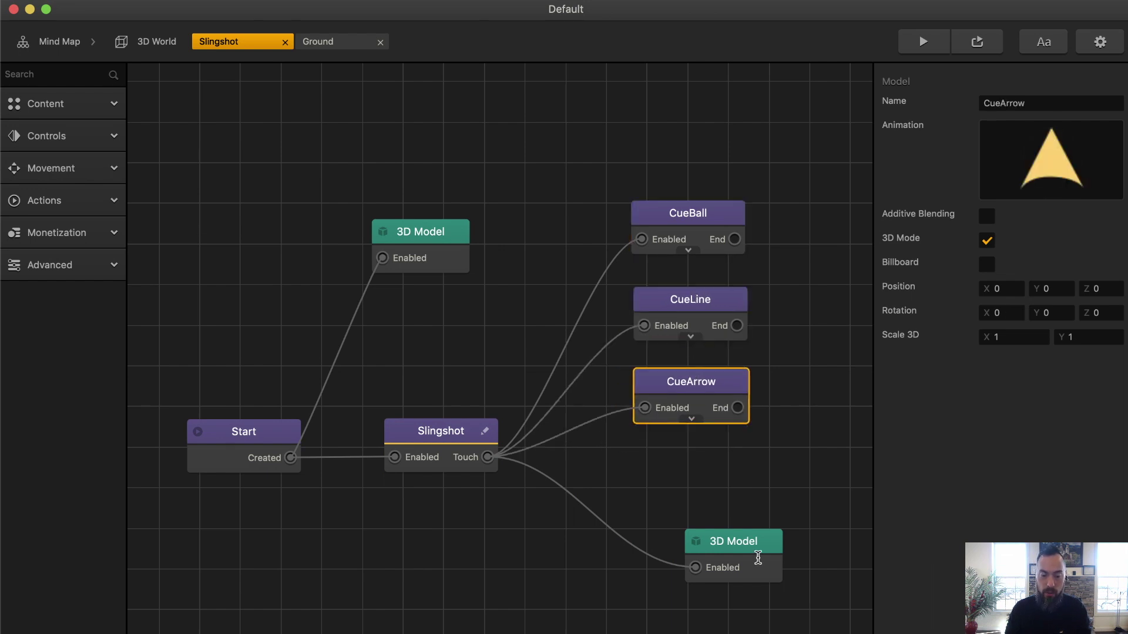
pyautogui.moveTo(734, 538); pyautogui.dragTo(688, 461)
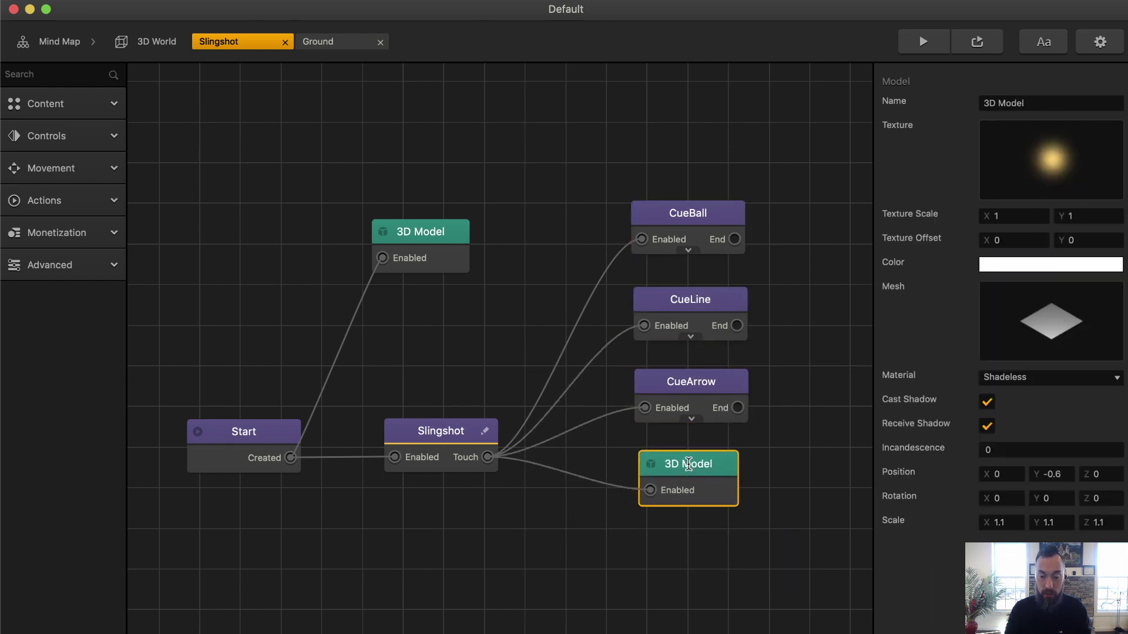
# Step: Inspect the CueBall, CueLine, CueArrow and lower 3D Model node properties, then return to 3D World
pyautogui.click(687, 213)
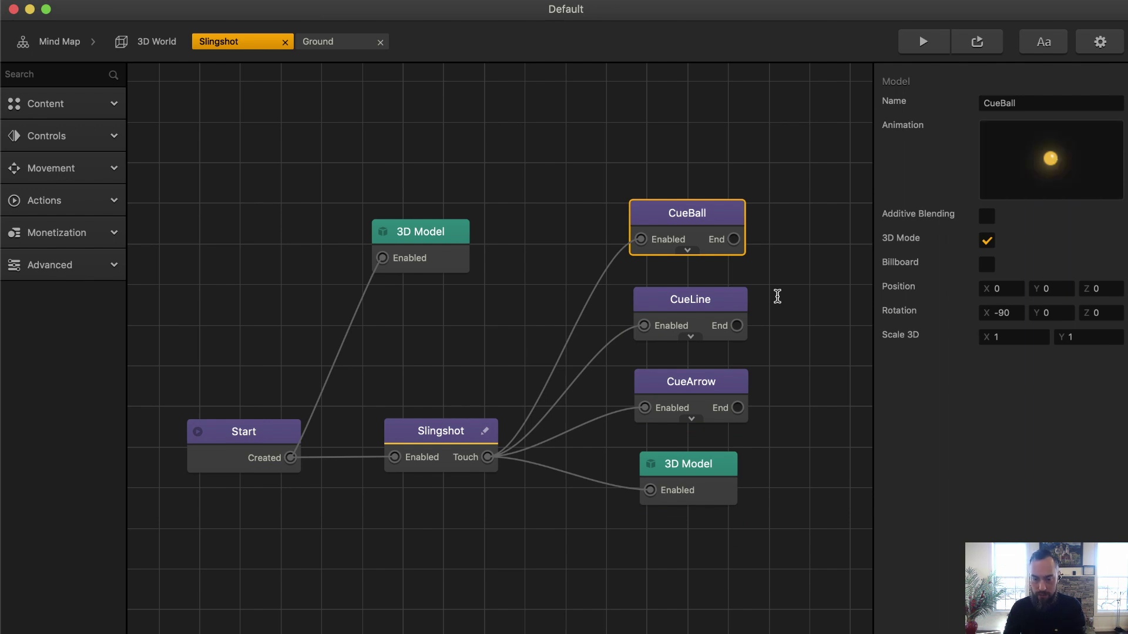
pyautogui.click(746, 294)
pyautogui.moveTo(1064, 165)
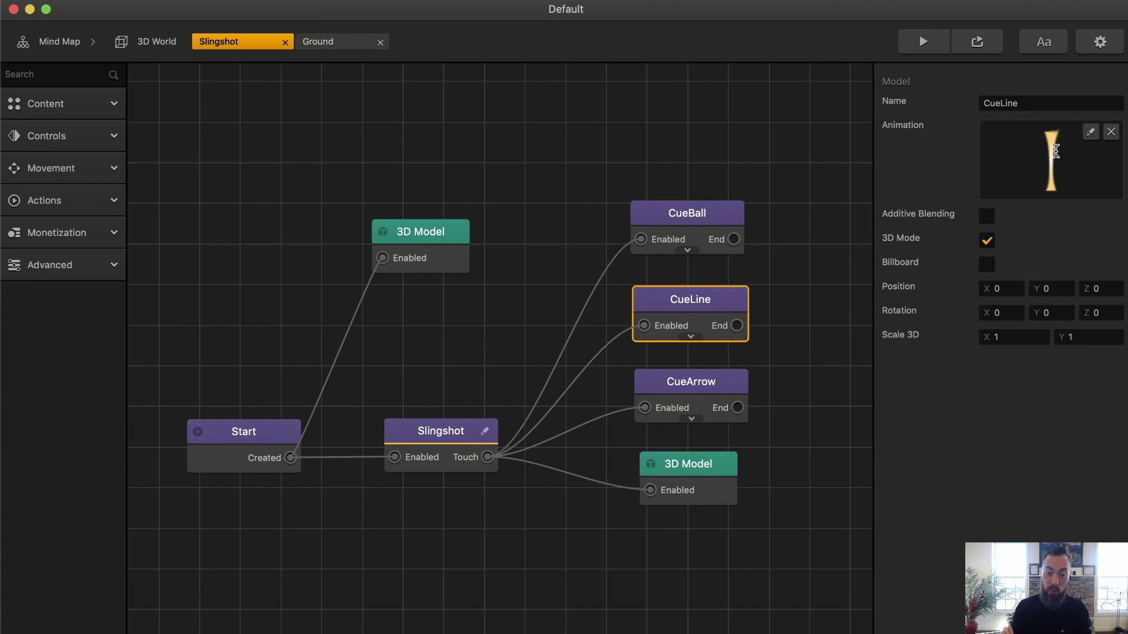
pyautogui.click(679, 390)
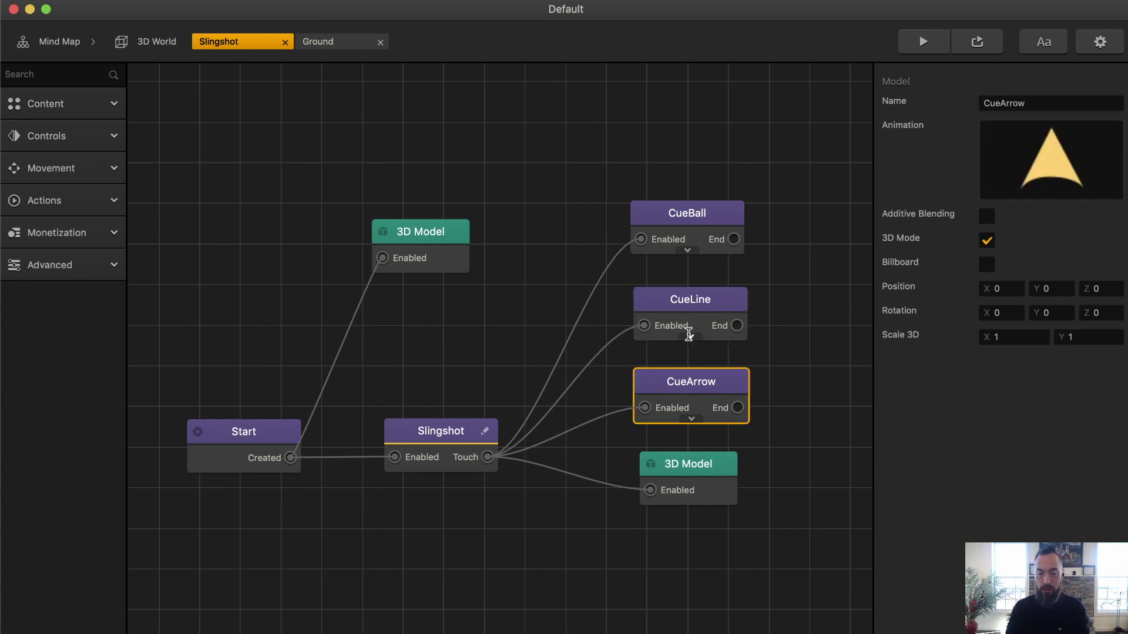
pyautogui.click(698, 464)
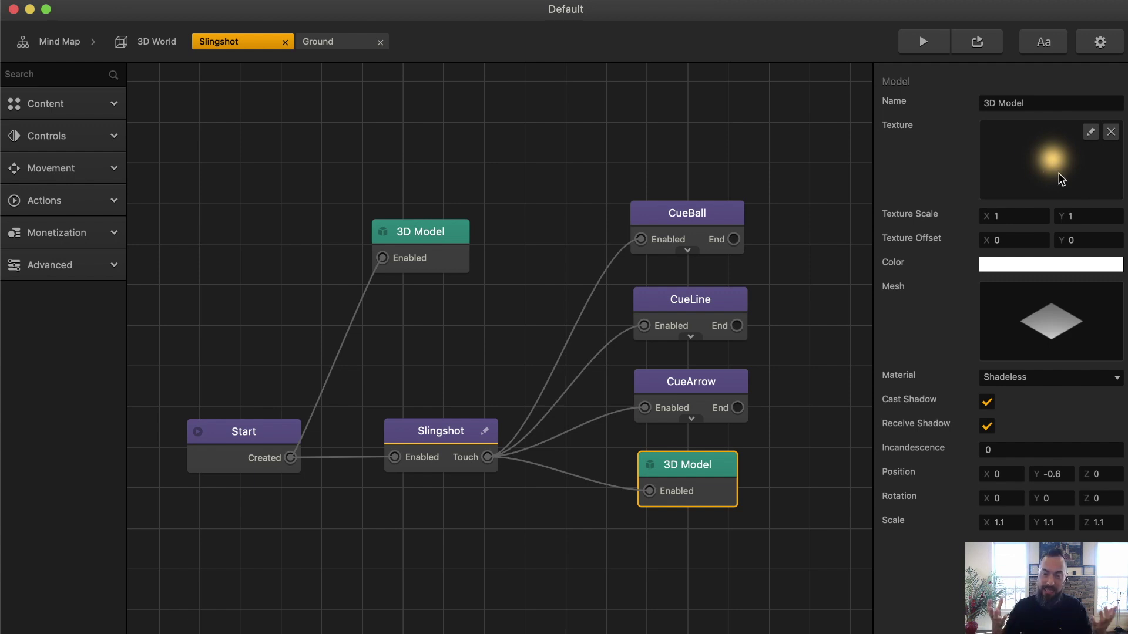
pyautogui.click(156, 41)
# Step: Set the Ground colour's opacity to 100% and confirm it
pyautogui.click(734, 259)
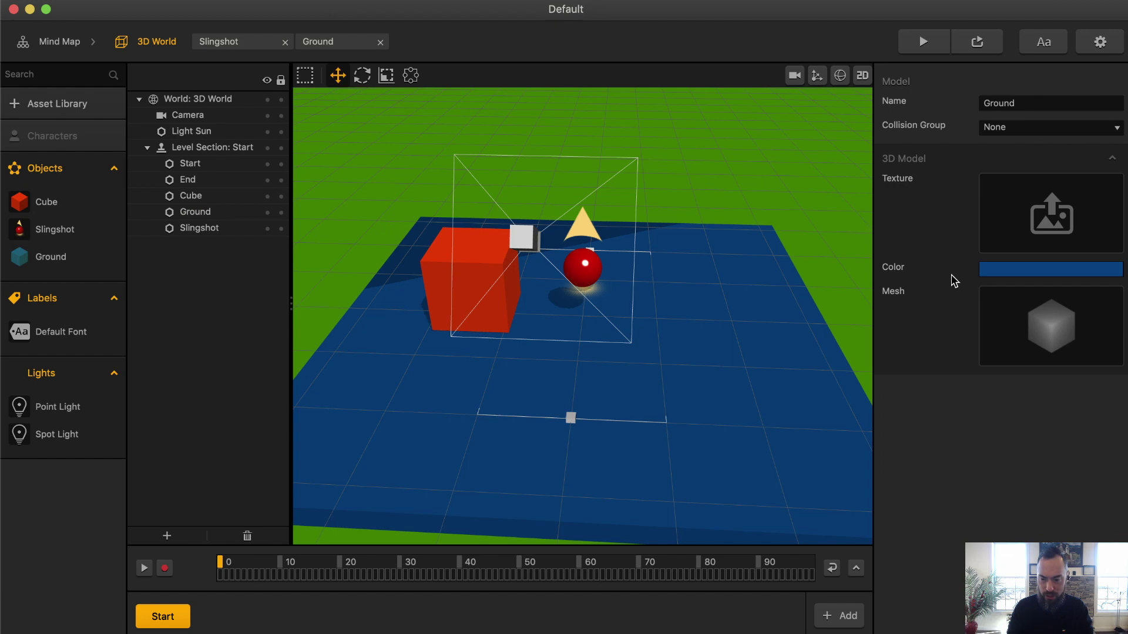
pyautogui.click(992, 270)
pyautogui.moveTo(684, 378); pyautogui.dragTo(637, 378)
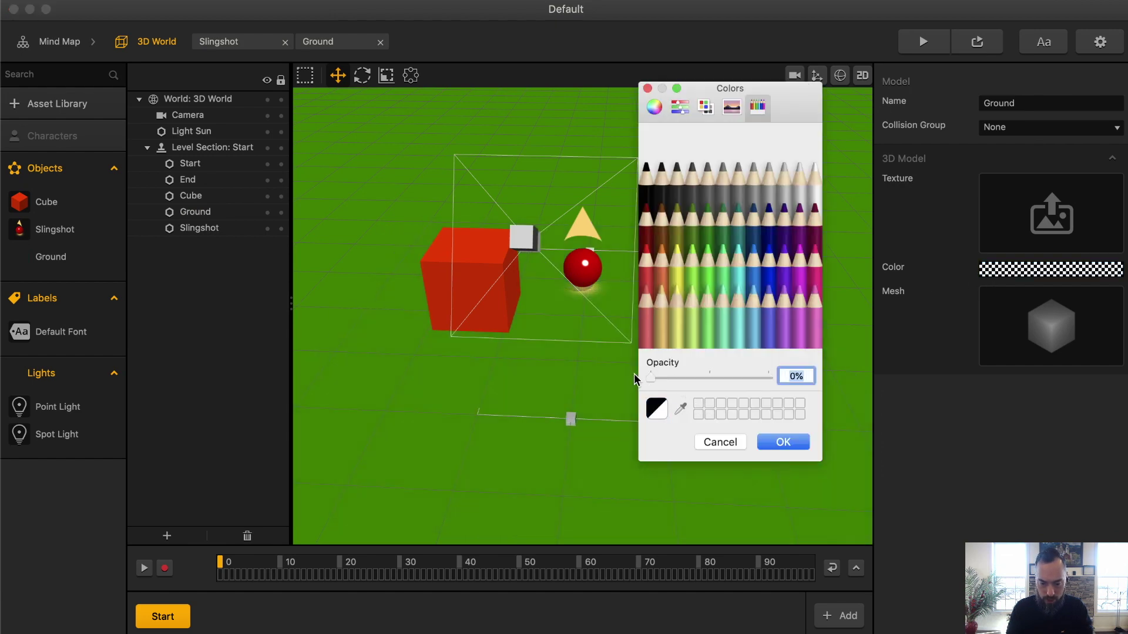
pyautogui.write('100')
pyautogui.click(784, 441)
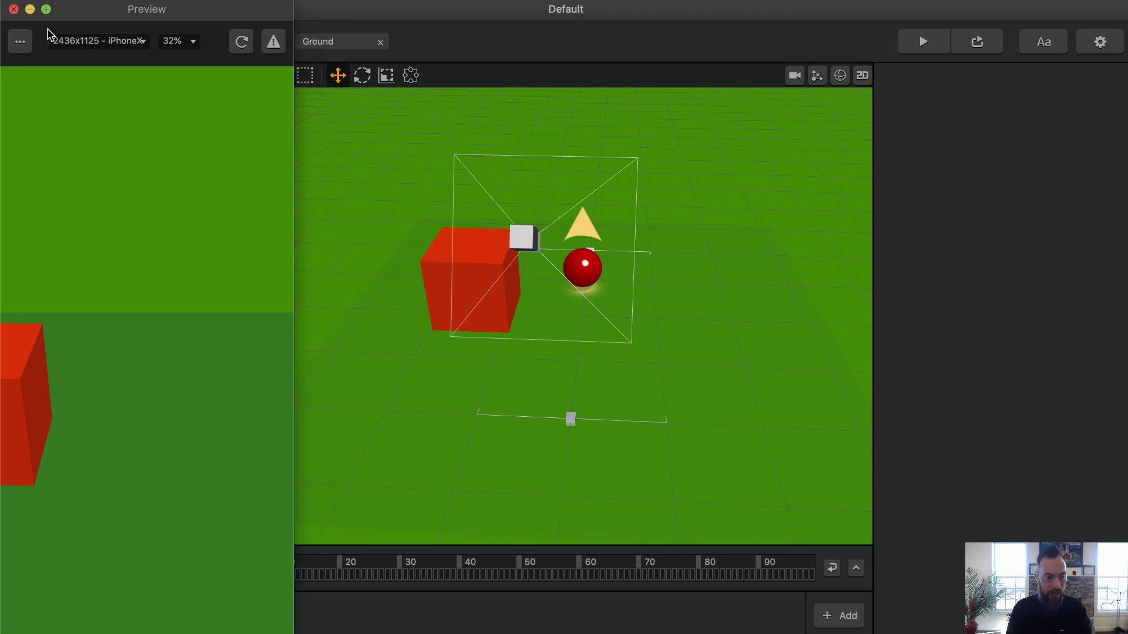
pyautogui.click(12, 9)
# Step: Lower the Ground colour's opacity to 54% and confirm
pyautogui.moveTo(697, 378); pyautogui.dragTo(718, 379)
pyautogui.click(784, 443)
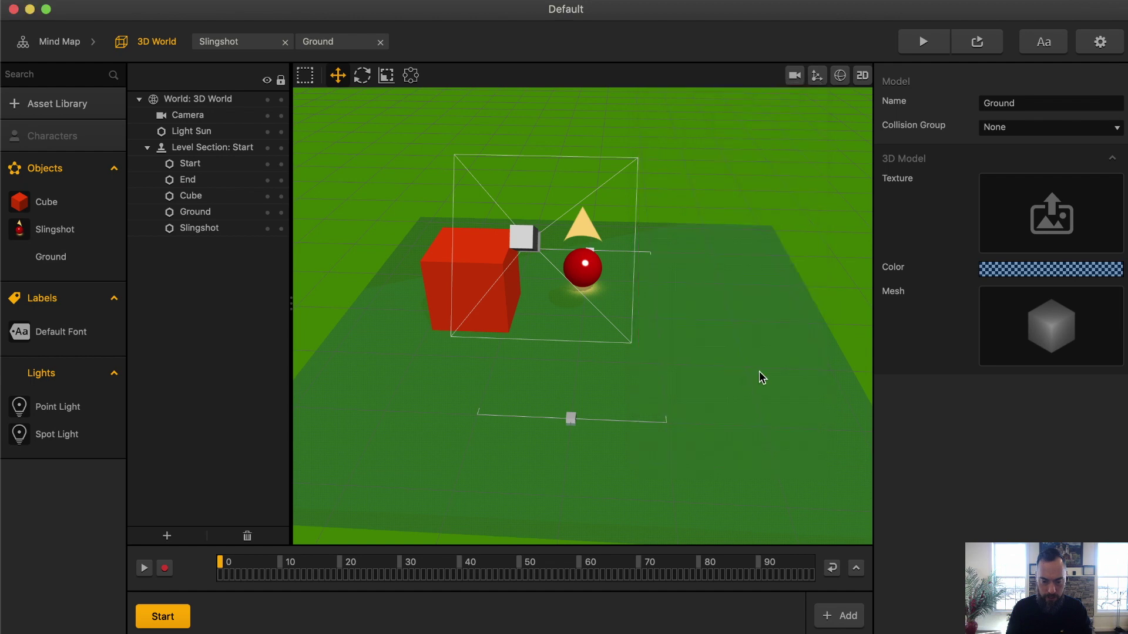
pyautogui.click(760, 378)
# Step: Move the red cube left to X -5.142 and view through the scene camera
pyautogui.click(468, 294)
pyautogui.moveTo(536, 284); pyautogui.dragTo(461, 244)
pyautogui.scroll(-3, 664, 220)
pyautogui.click(794, 75)
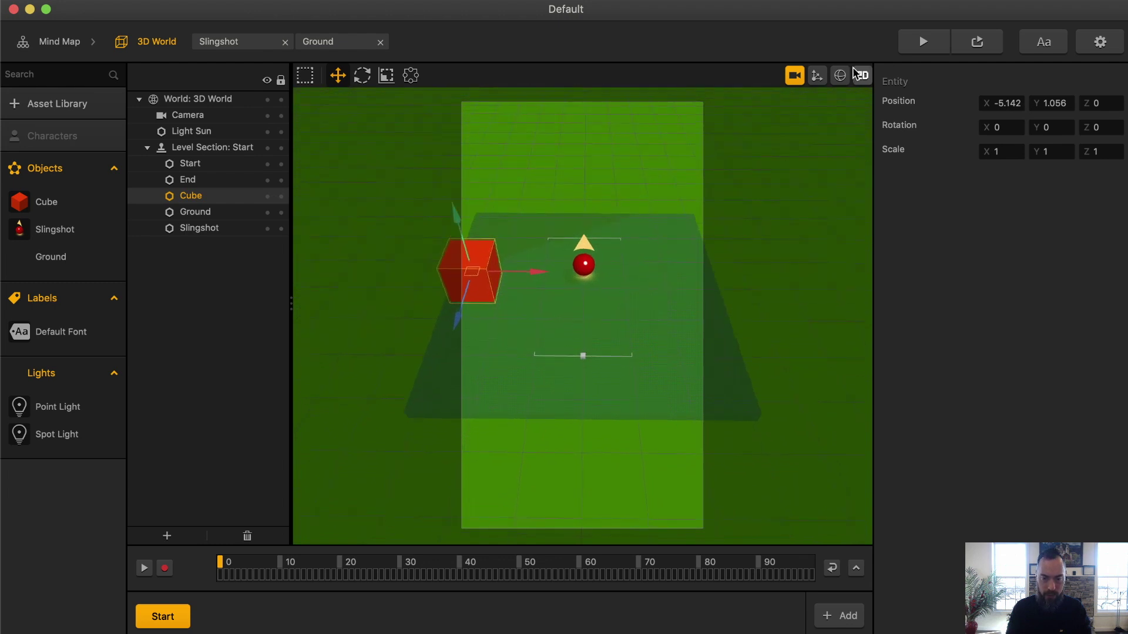
# Step: Scale the red cube to Z 6.668 and X 0.492, forming a long thin wall
pyautogui.click(795, 75)
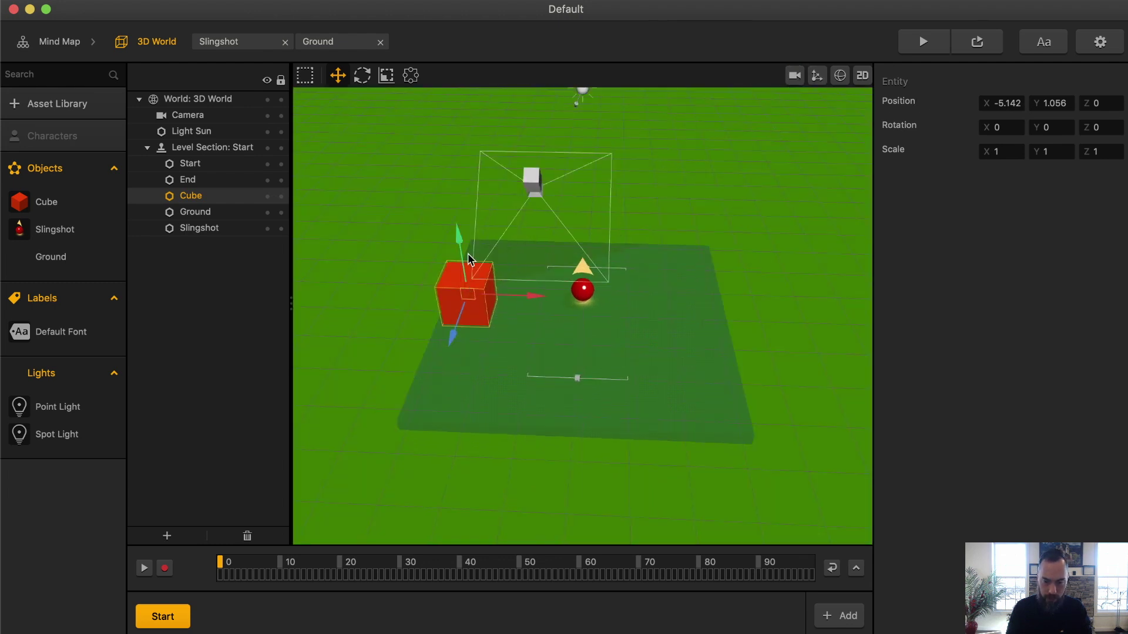
pyautogui.click(386, 75)
pyautogui.moveTo(461, 346); pyautogui.dragTo(546, 396)
pyautogui.moveTo(453, 334); pyautogui.dragTo(456, 347)
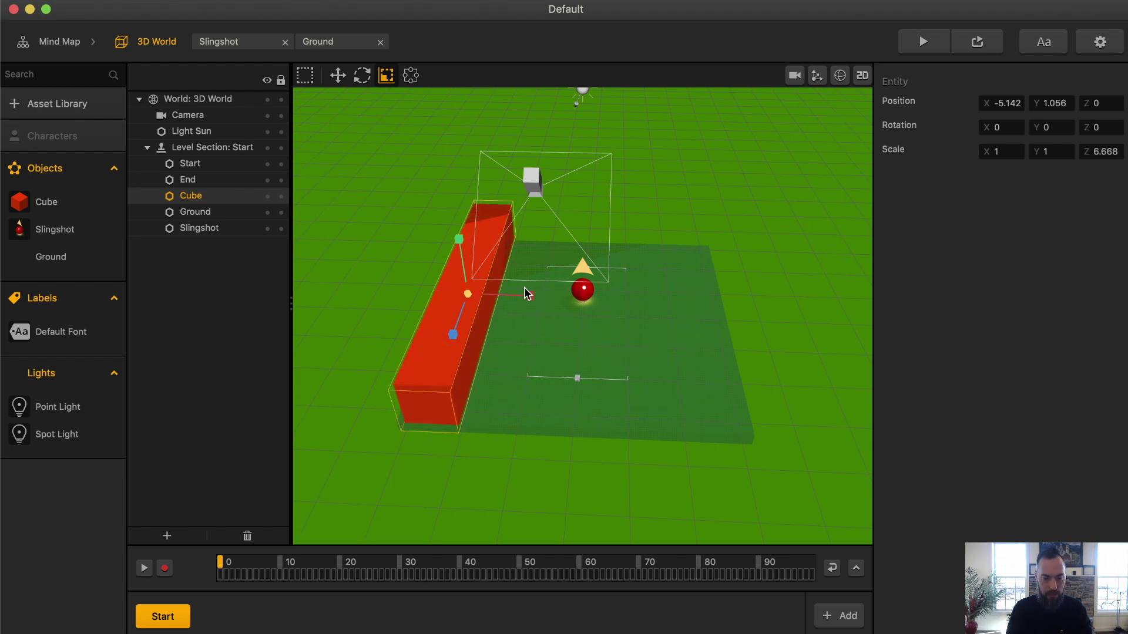
pyautogui.moveTo(531, 298); pyautogui.dragTo(509, 295)
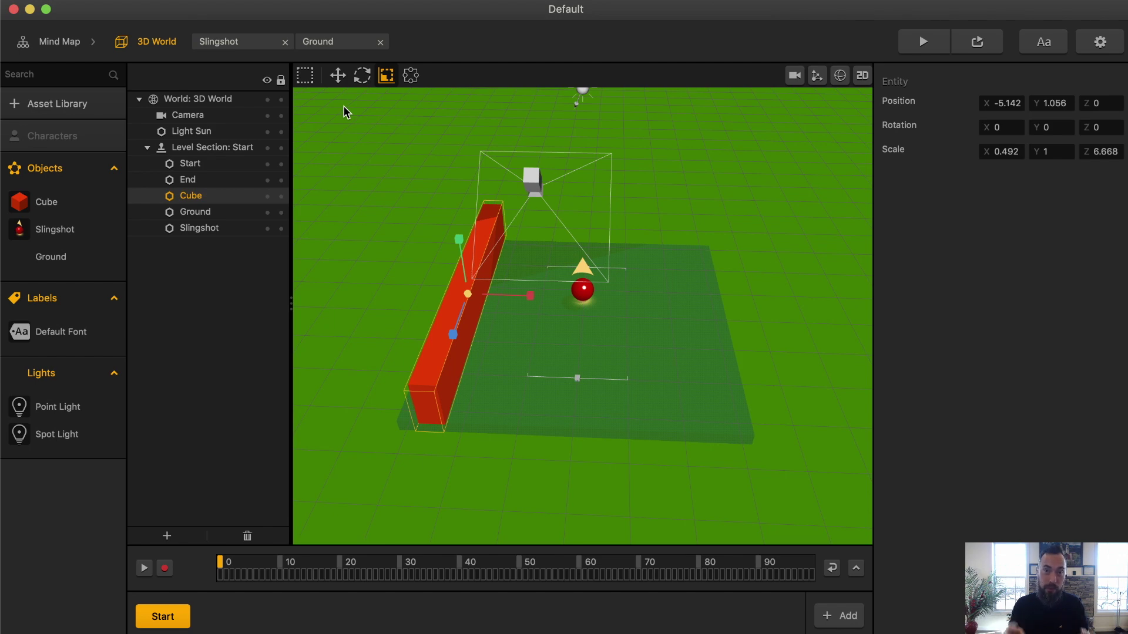
# Step: Duplicate the wall for the right side, then copy both and rotate the copies to Y -90
pyautogui.click(338, 76)
pyautogui.press('super+d')
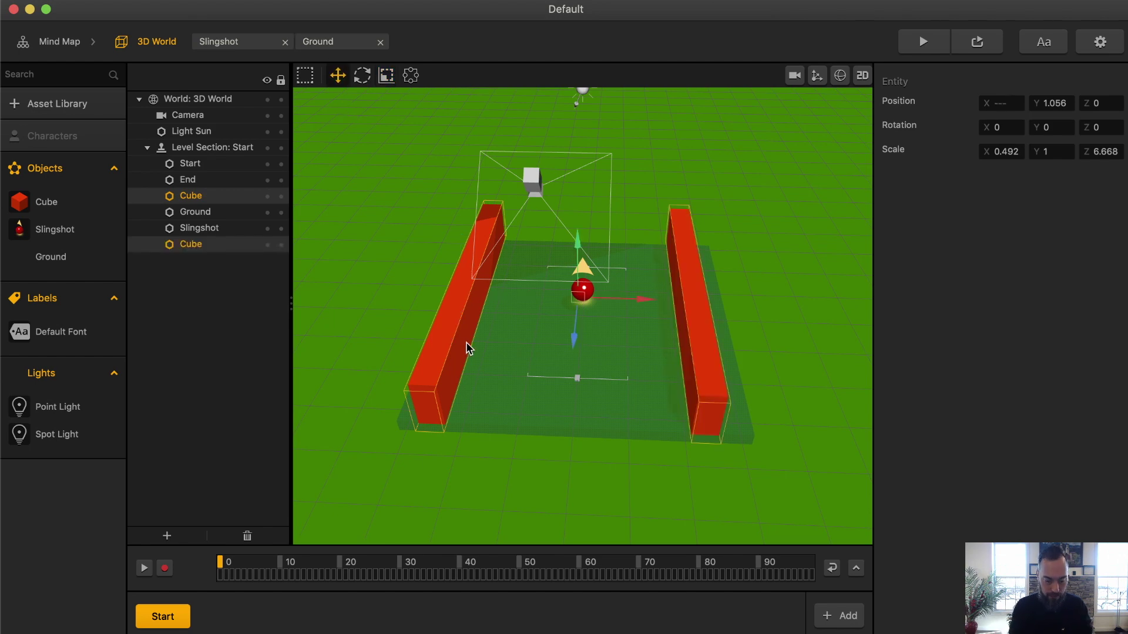
pyautogui.press('super+d')
pyautogui.press('e')
pyautogui.moveTo(585, 337); pyautogui.dragTo(365, 315)
pyautogui.doubleClick(1047, 128)
pyautogui.write('-90')
pyautogui.press('Tab')
# Step: Move the front wall toward the viewer and the back wall further back
pyautogui.click(421, 287)
pyautogui.click(554, 375)
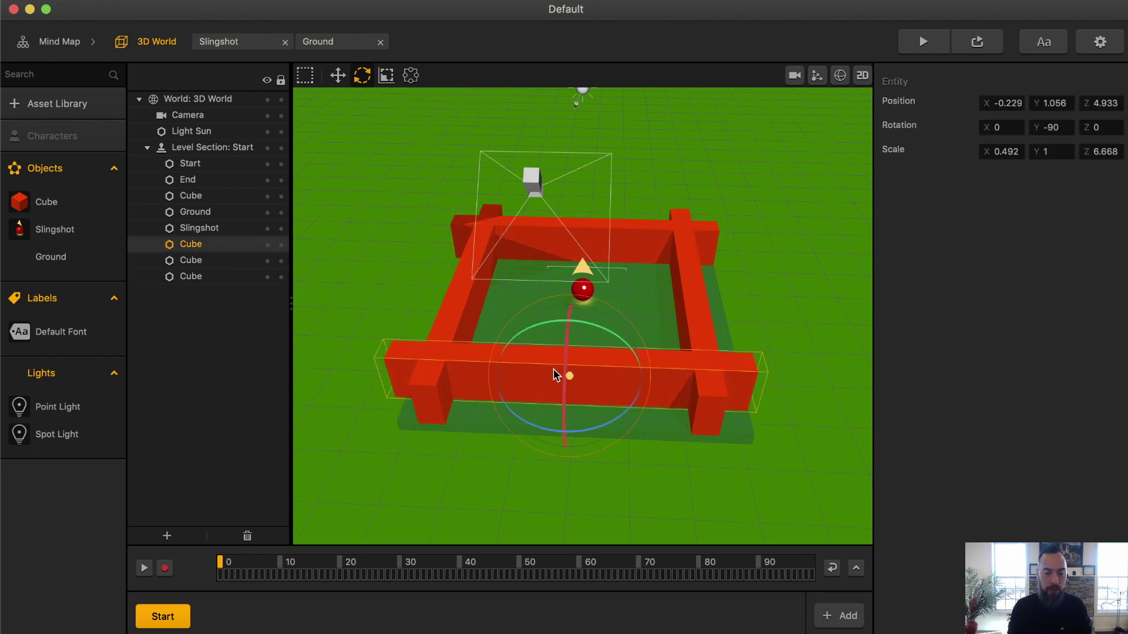
pyautogui.click(338, 75)
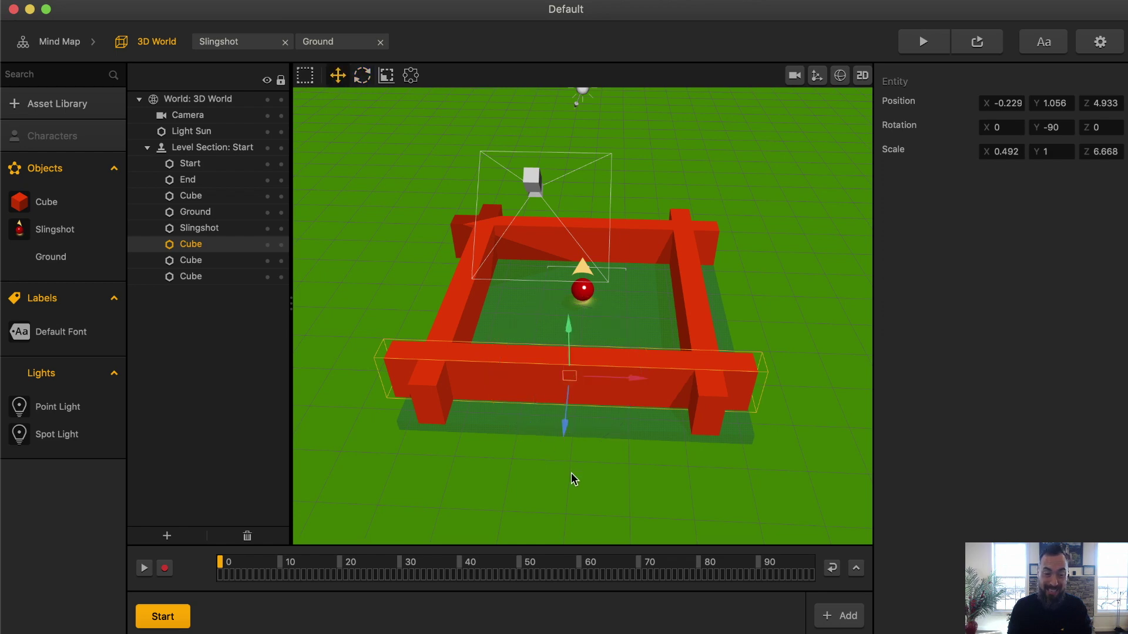
pyautogui.moveTo(565, 430); pyautogui.dragTo(559, 456)
pyautogui.click(647, 242)
pyautogui.moveTo(588, 283); pyautogui.dragTo(591, 265)
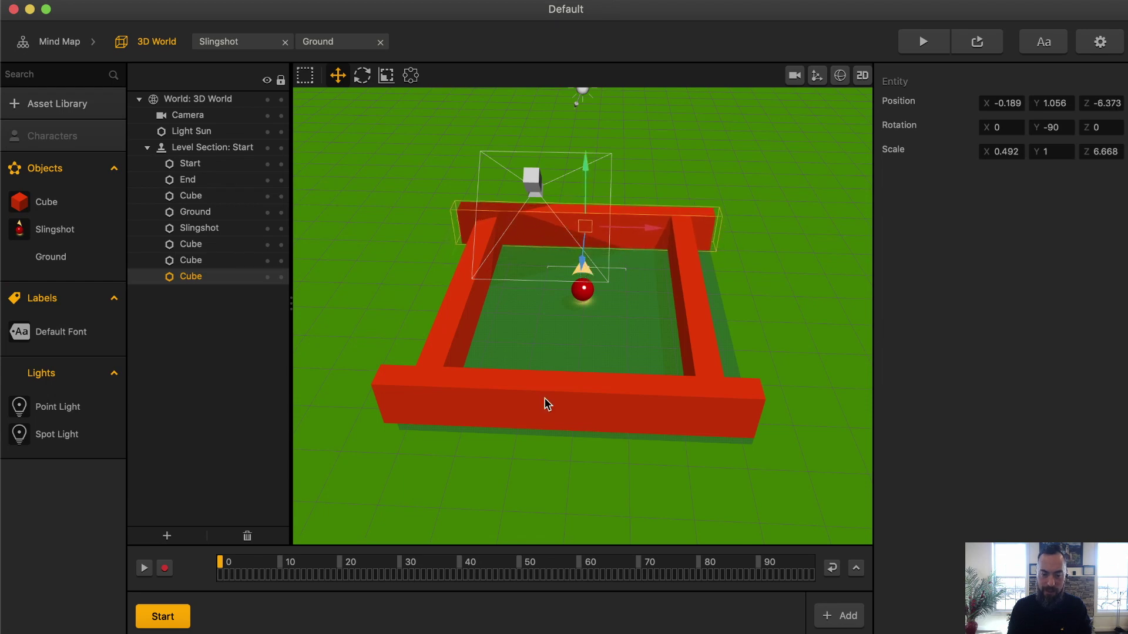
# Step: Scale the front and back walls narrower, then preview the game
pyautogui.keyDown('shift'); pyautogui.click(549, 405); pyautogui.keyUp('shift')
pyautogui.click(386, 75)
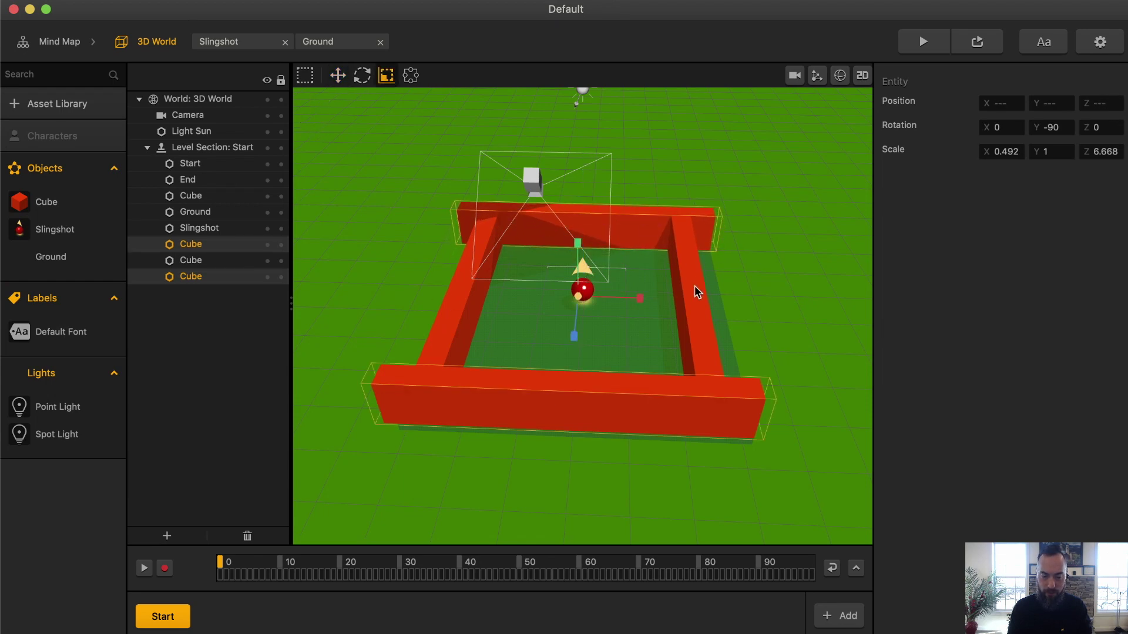
pyautogui.moveTo(639, 298); pyautogui.dragTo(649, 270)
pyautogui.click(689, 140)
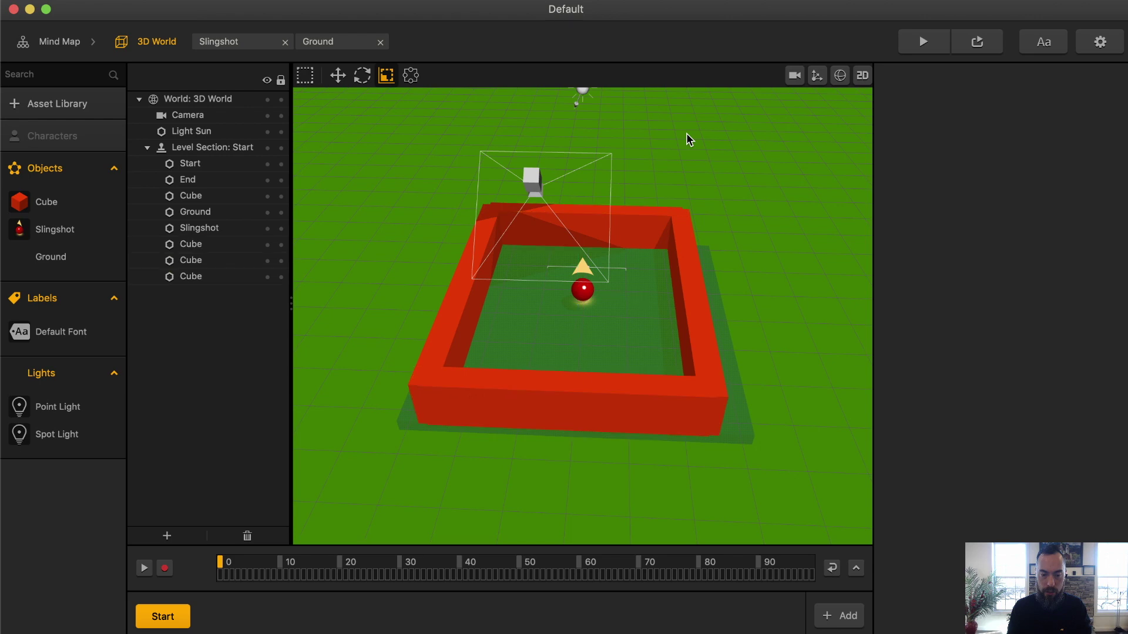
pyautogui.click(12, 8)
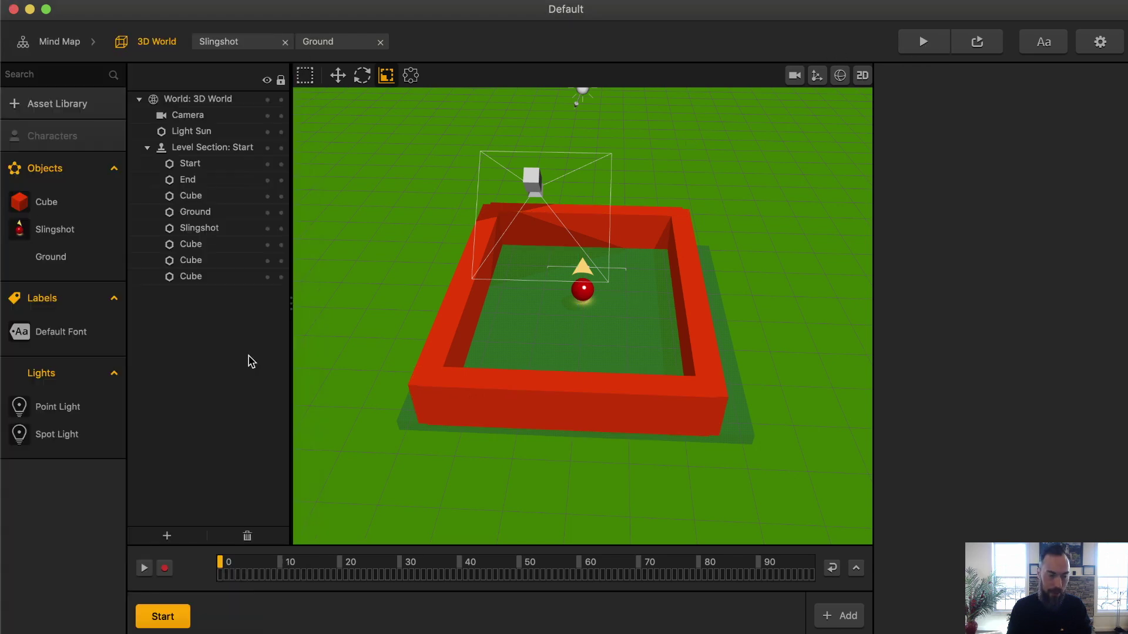
# Step: Enable physics on the Start node of the Cube asset's graph
pyautogui.doubleClick(75, 205)
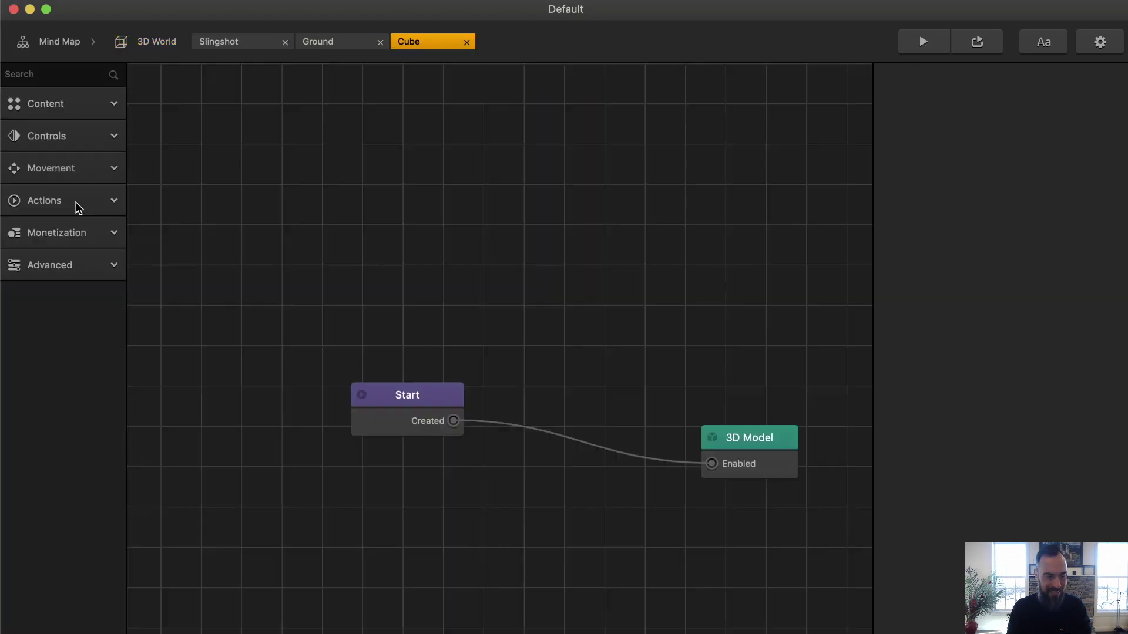
pyautogui.click(366, 386)
pyautogui.click(987, 128)
# Step: Keep the Cube's physics body type Dynamic and its affected assets set to All
pyautogui.click(1039, 272)
pyautogui.click(1008, 298)
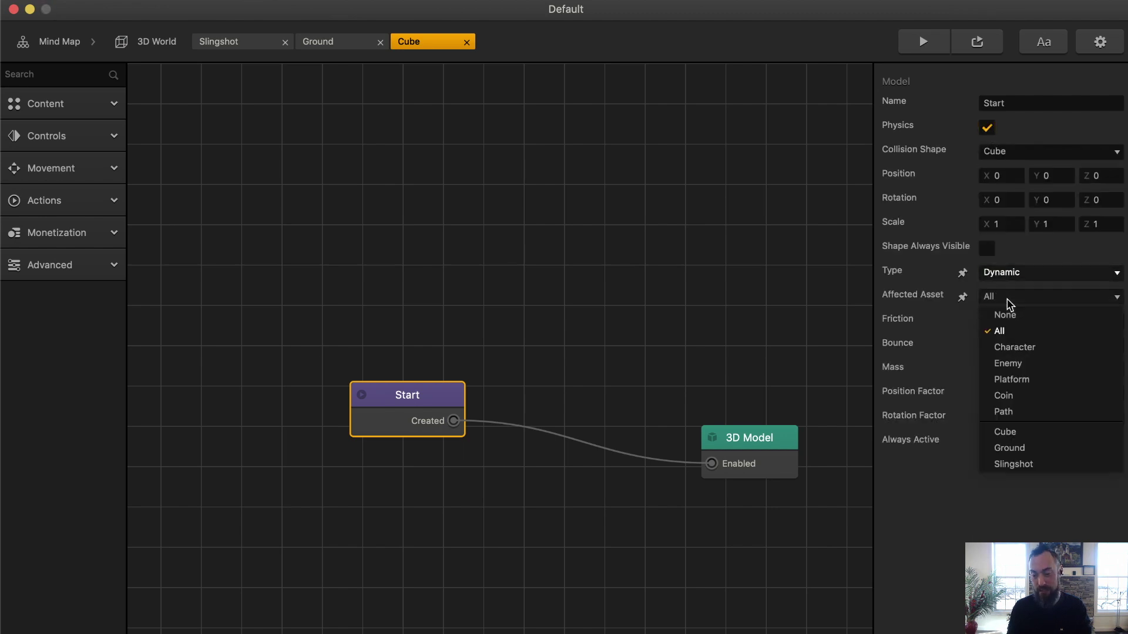
pyautogui.click(1035, 280)
pyautogui.click(1036, 273)
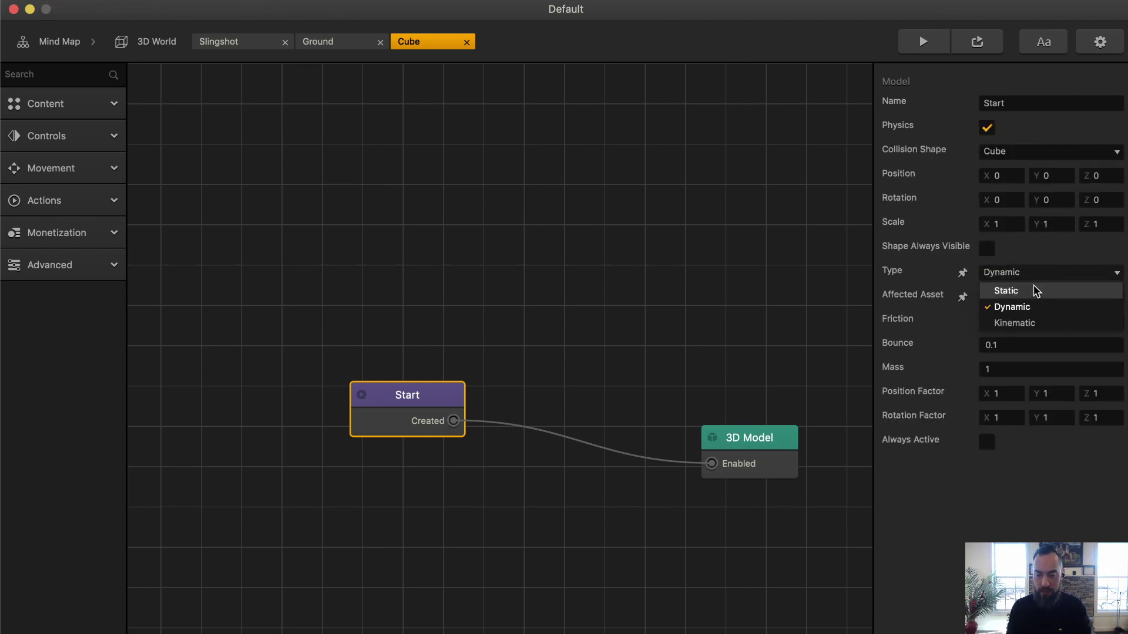
pyautogui.click(1031, 307)
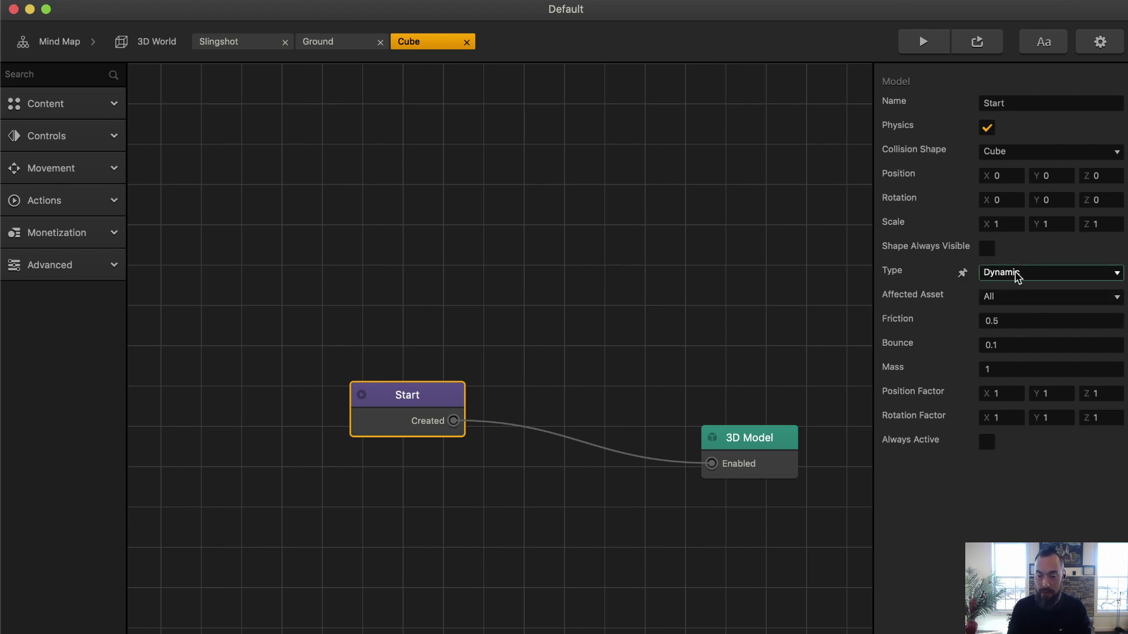
pyautogui.click(1030, 298)
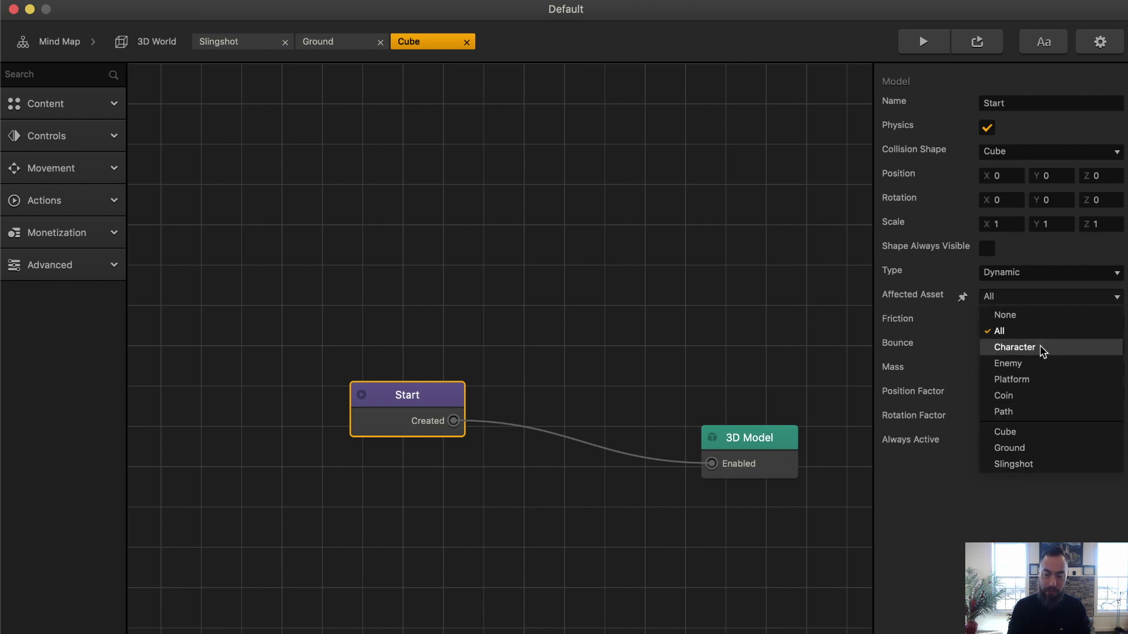
pyautogui.click(1007, 253)
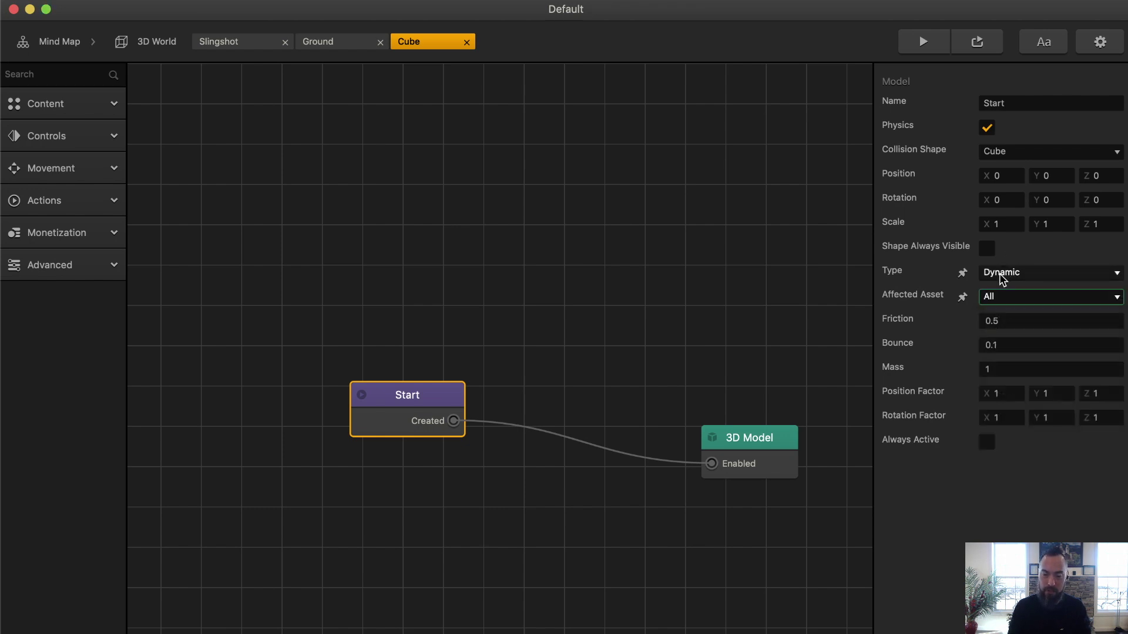
pyautogui.click(1022, 298)
pyautogui.click(1021, 298)
pyautogui.click(1021, 299)
pyautogui.click(1019, 299)
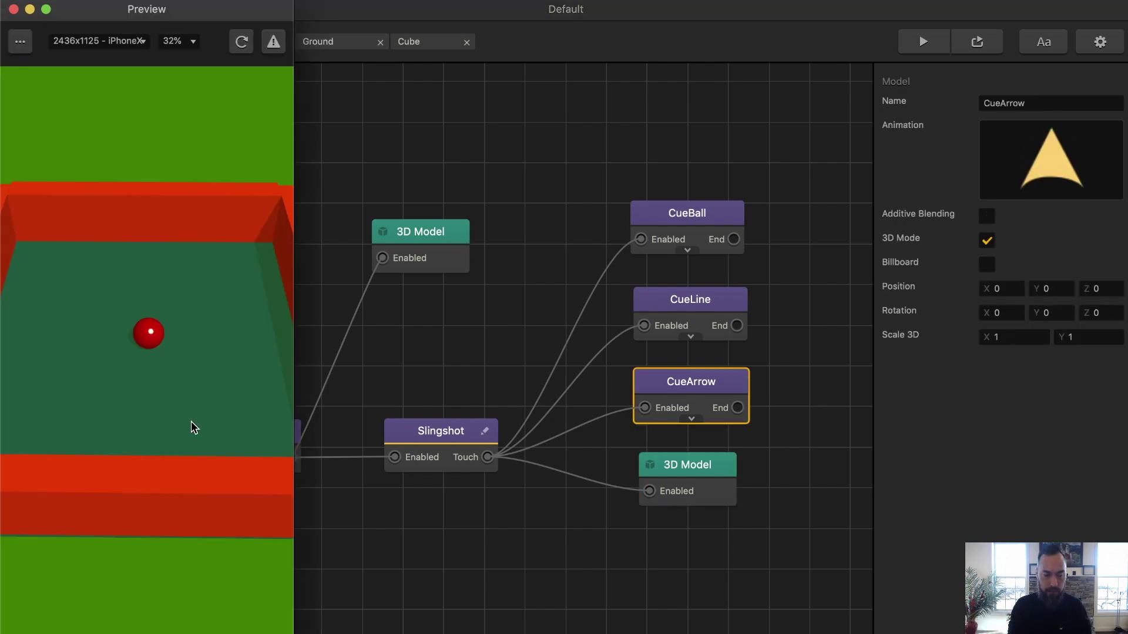
# Step: After a test shot, change the Cube's physics type from Dynamic to Static
pyautogui.moveTo(199, 405); pyautogui.dragTo(197, 407)
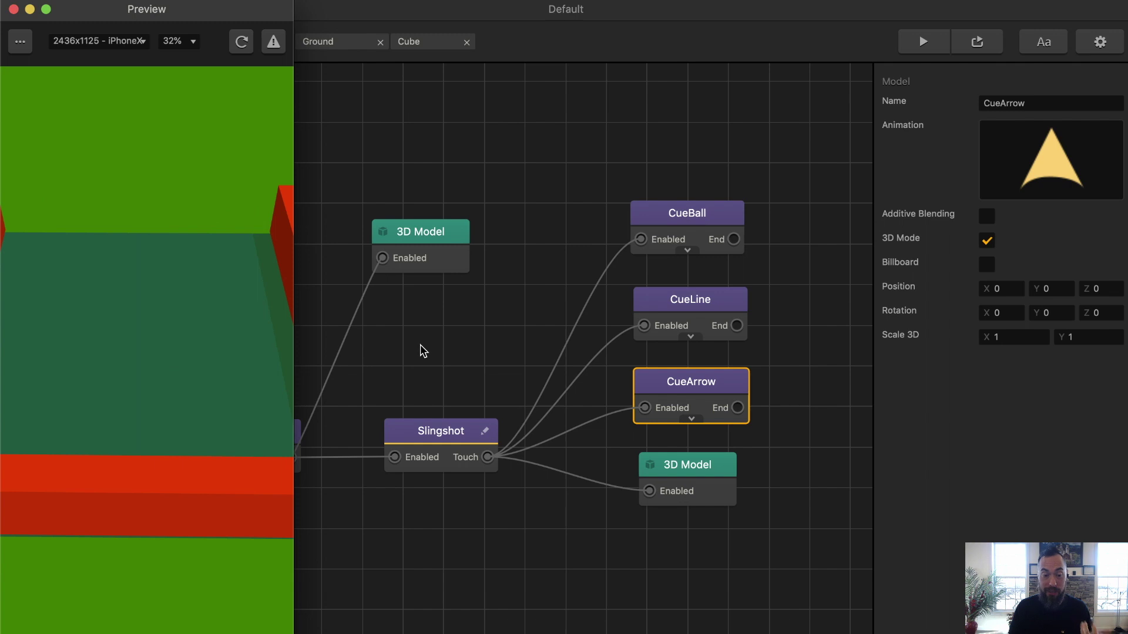
pyautogui.click(13, 9)
pyautogui.click(432, 46)
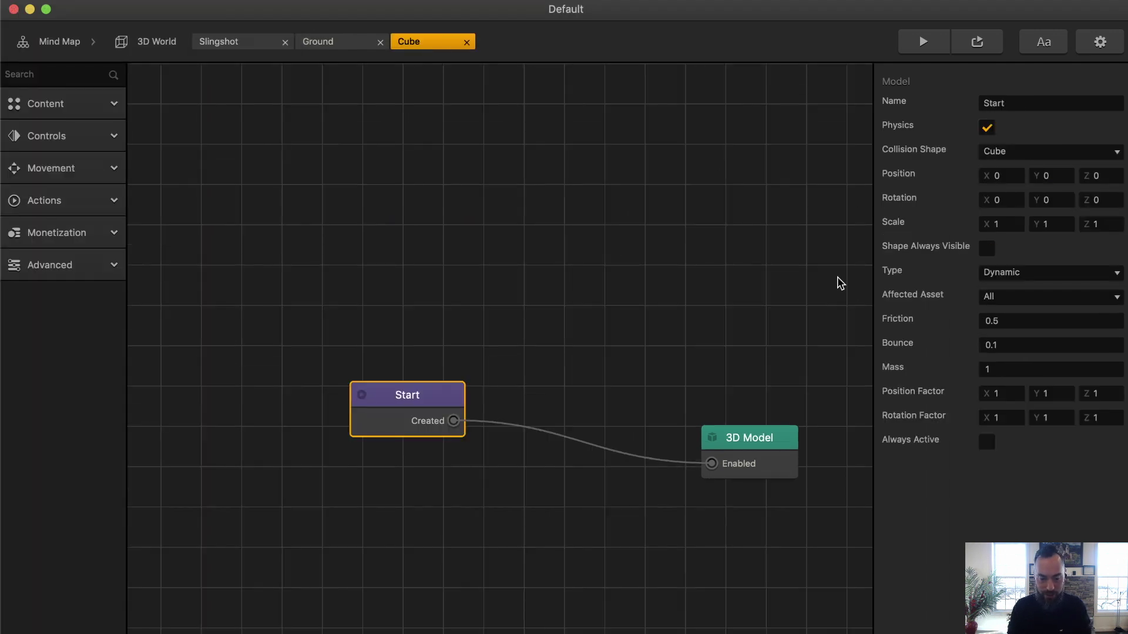
pyautogui.click(1042, 272)
pyautogui.click(1040, 290)
# Step: Play the preview and shoot the red ball against the Static walls
pyautogui.click(921, 42)
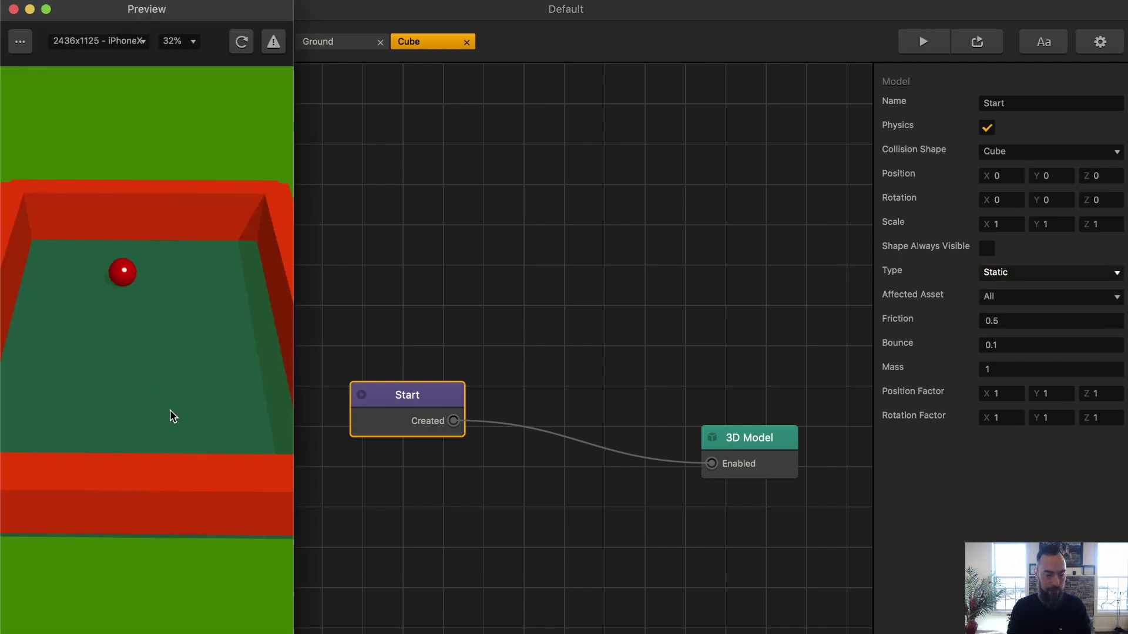
pyautogui.moveTo(97, 279); pyautogui.dragTo(146, 335)
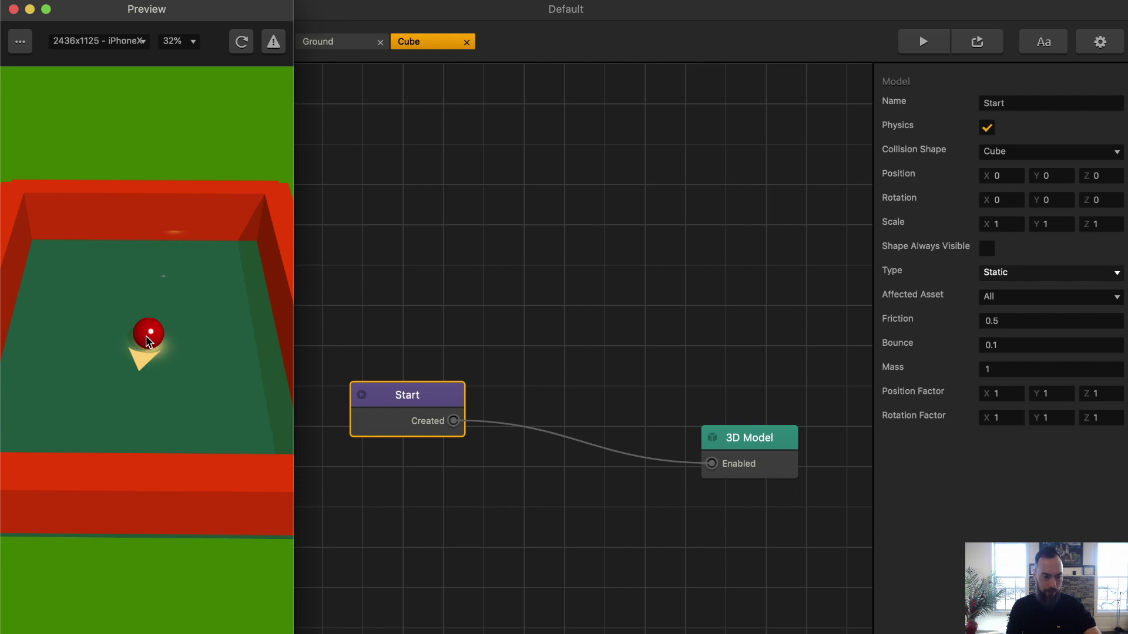
pyautogui.moveTo(146, 336); pyautogui.dragTo(146, 336)
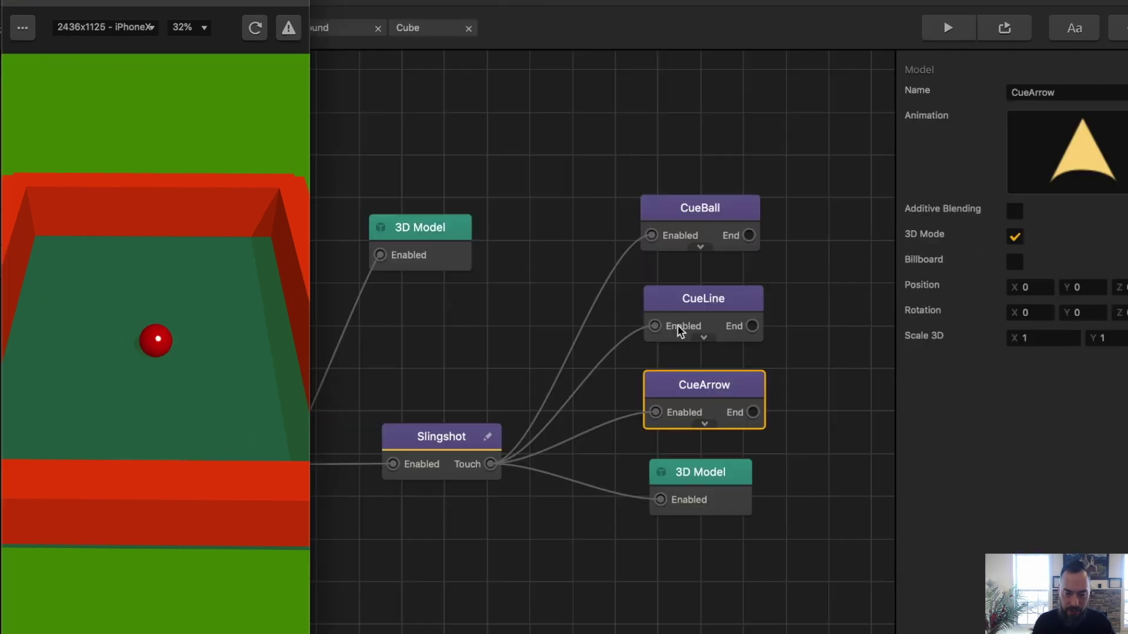
pyautogui.moveTo(151, 347); pyautogui.dragTo(161, 375)
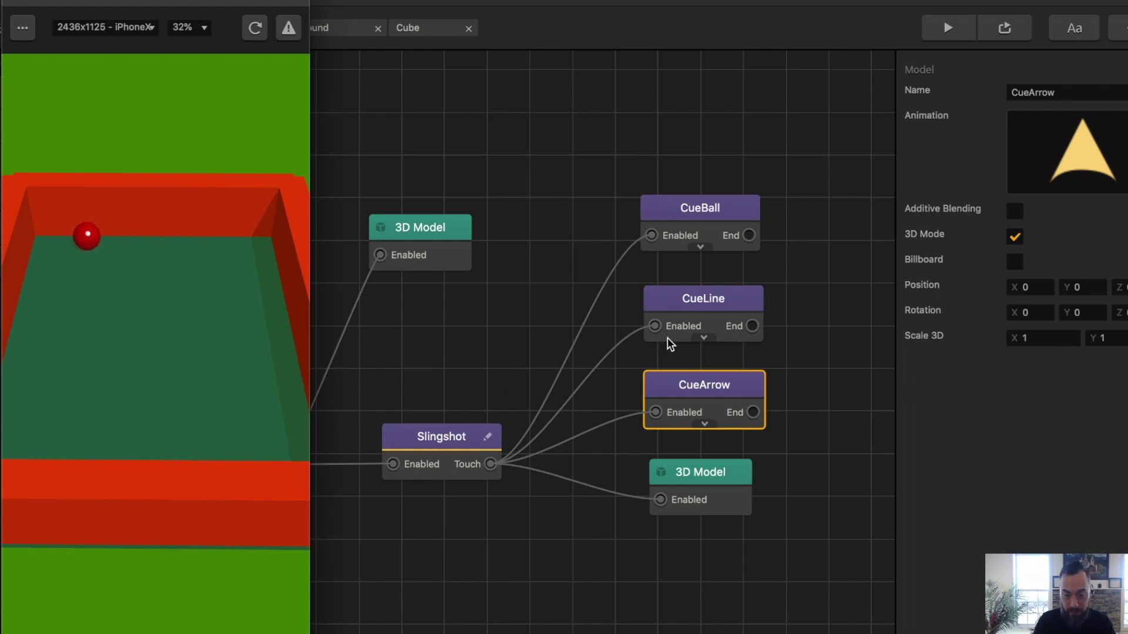
# Step: Glance at the Slingshot script, select the CueBall node, and bring up the File menu
pyautogui.click(488, 436)
pyautogui.click(652, 247)
pyautogui.click(22, 27)
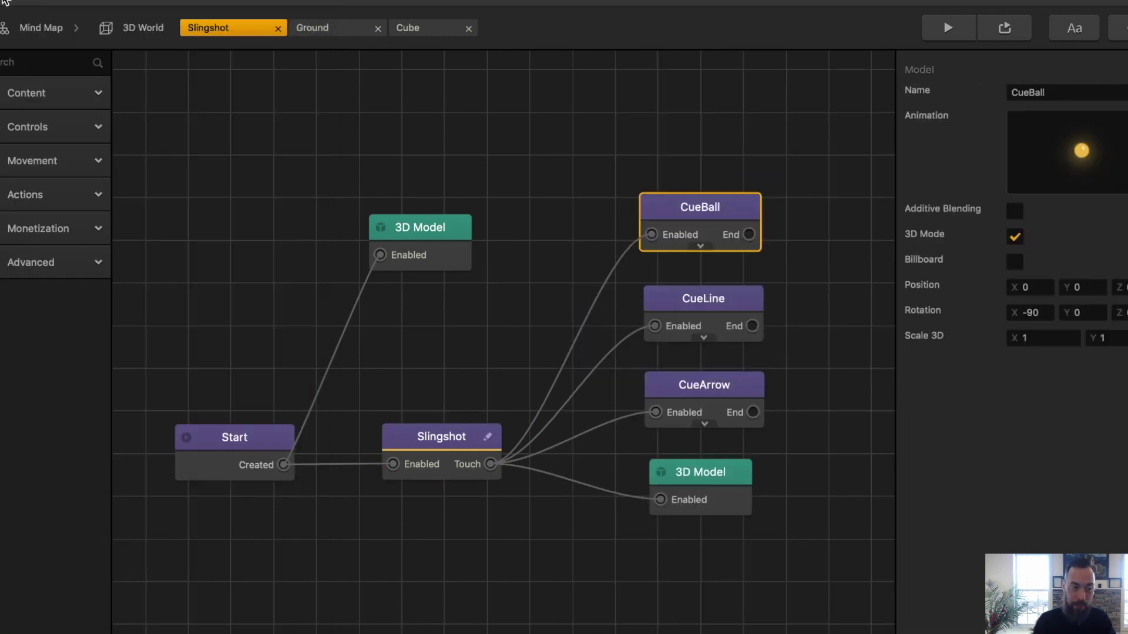
pyautogui.click(127, 0)
pyautogui.moveTo(97, 0)
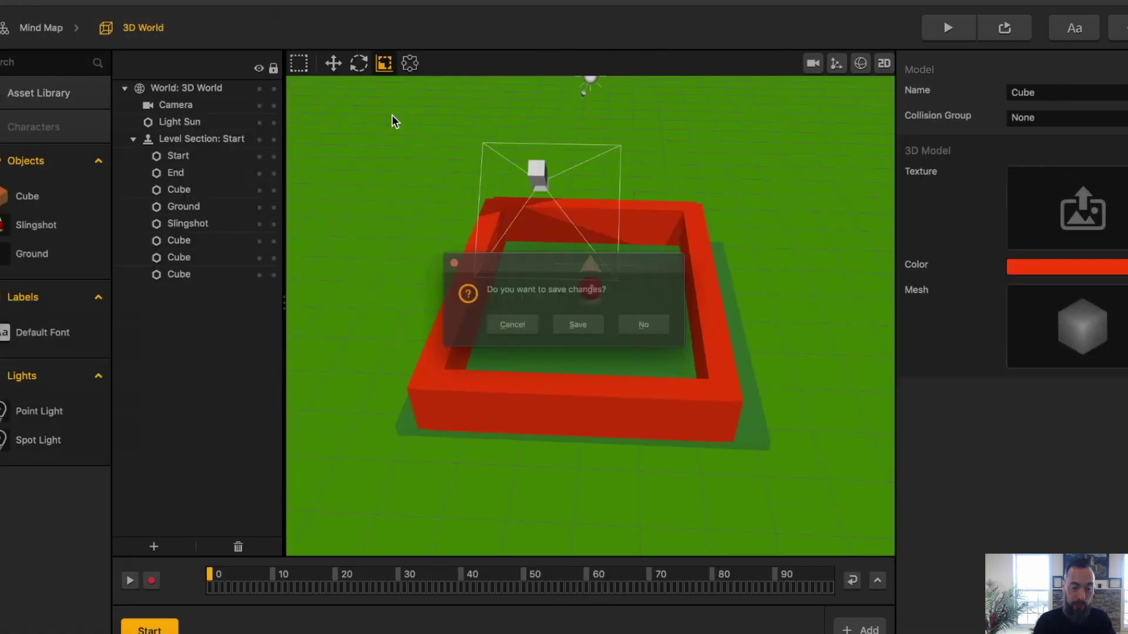
# Step: Open the billiards project and fire the yellow cue ball into the rack in preview
pyautogui.click(511, 322)
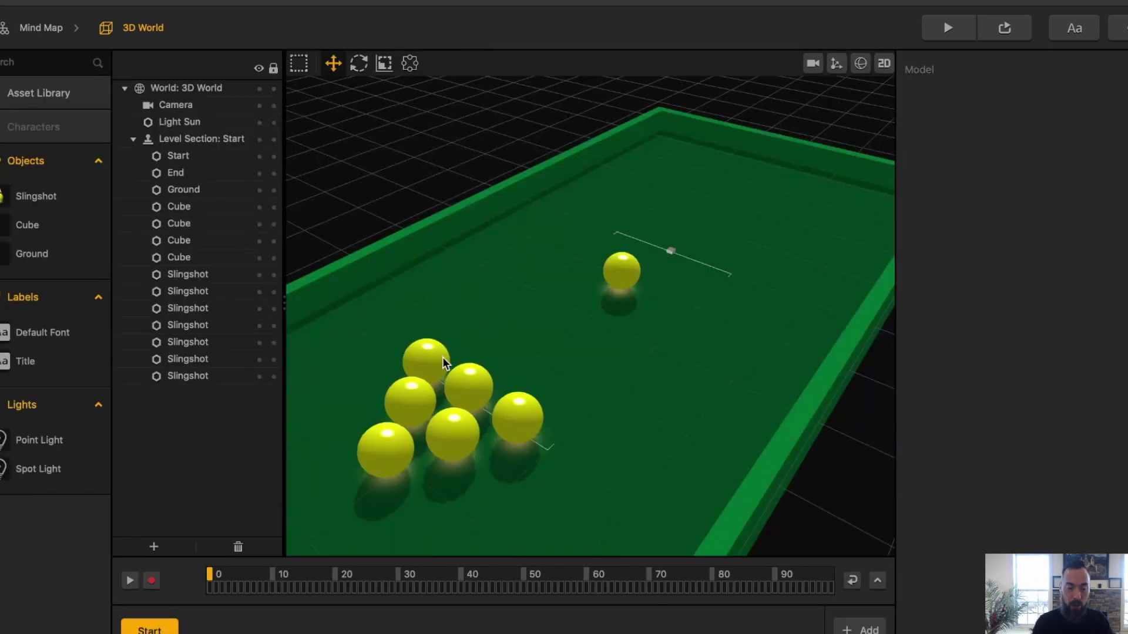
pyautogui.doubleClick(466, 378)
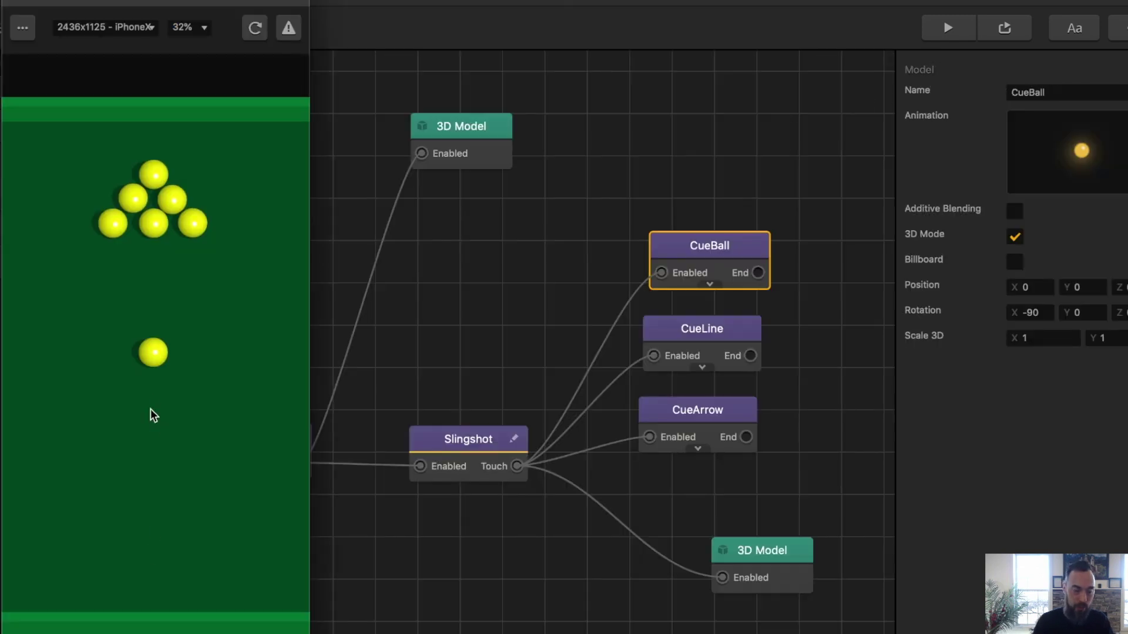
pyautogui.click(156, 392)
pyautogui.moveTo(156, 391); pyautogui.dragTo(161, 568)
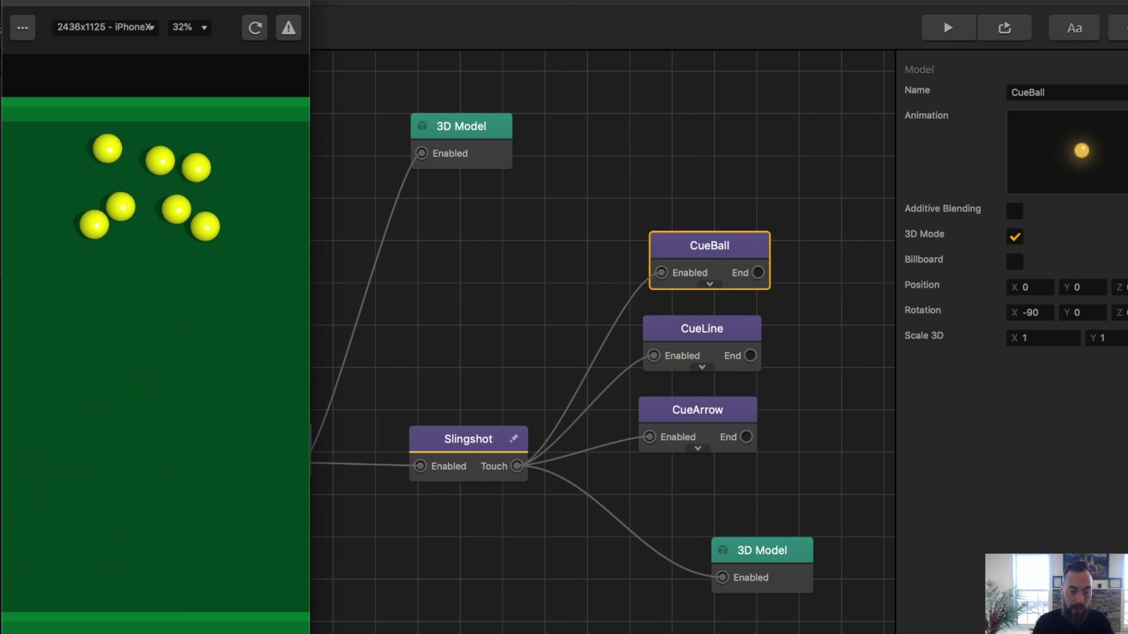
pyautogui.click(176, 222)
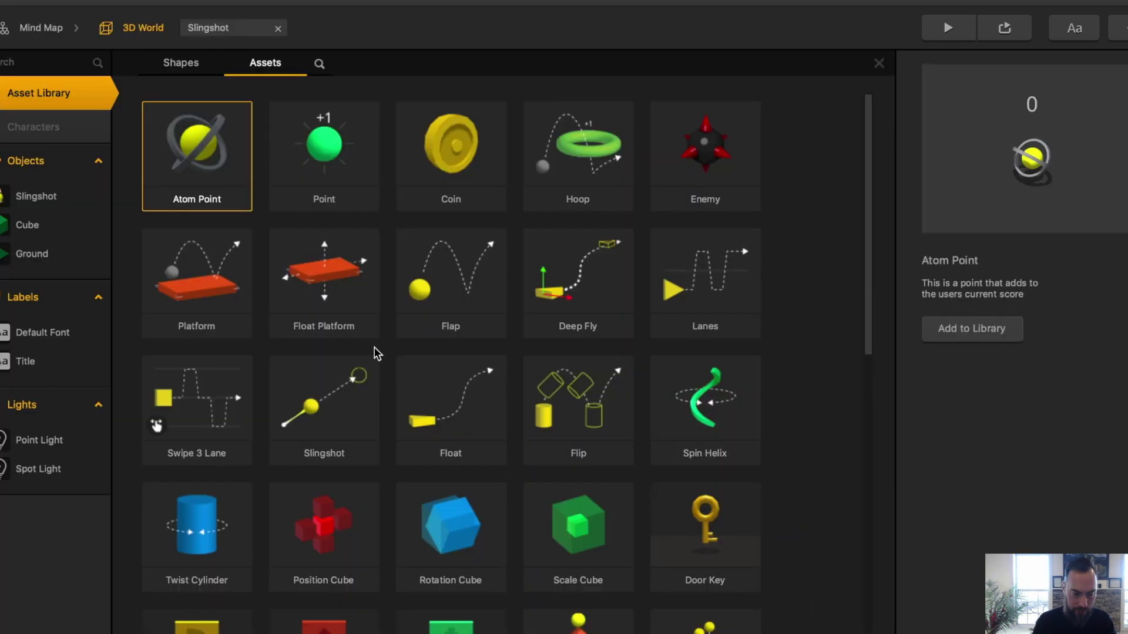
# Step: Add a second Slingshot asset from the library as a red ball and test shots
pyautogui.click(332, 406)
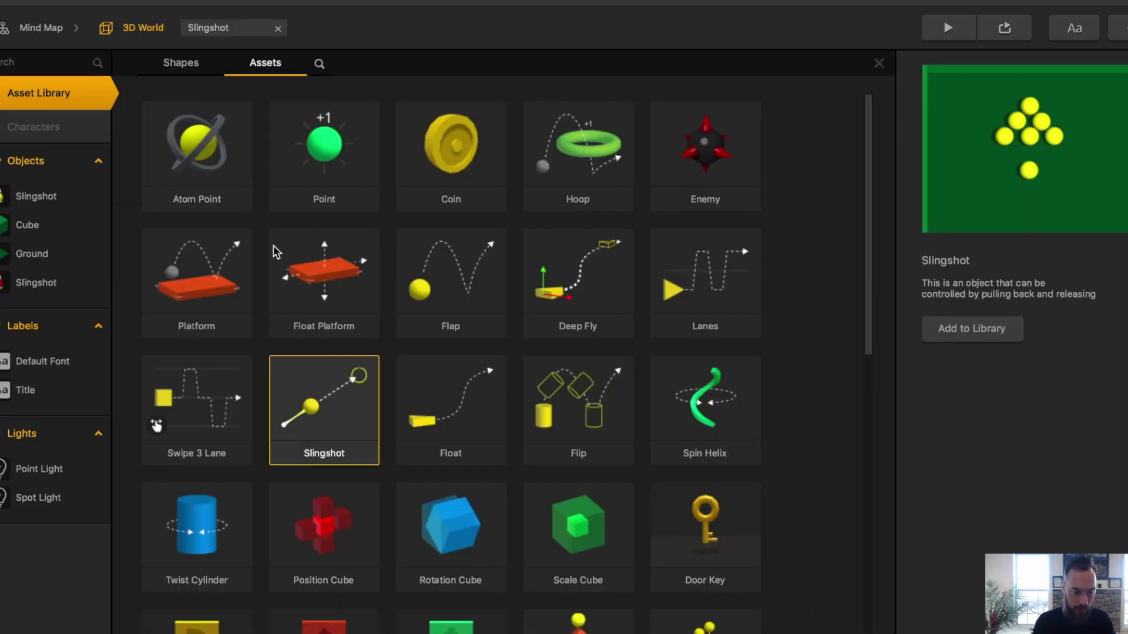
pyautogui.doubleClick(332, 407)
pyautogui.moveTo(230, 364); pyautogui.dragTo(237, 363)
pyautogui.moveTo(158, 372); pyautogui.dragTo(176, 627)
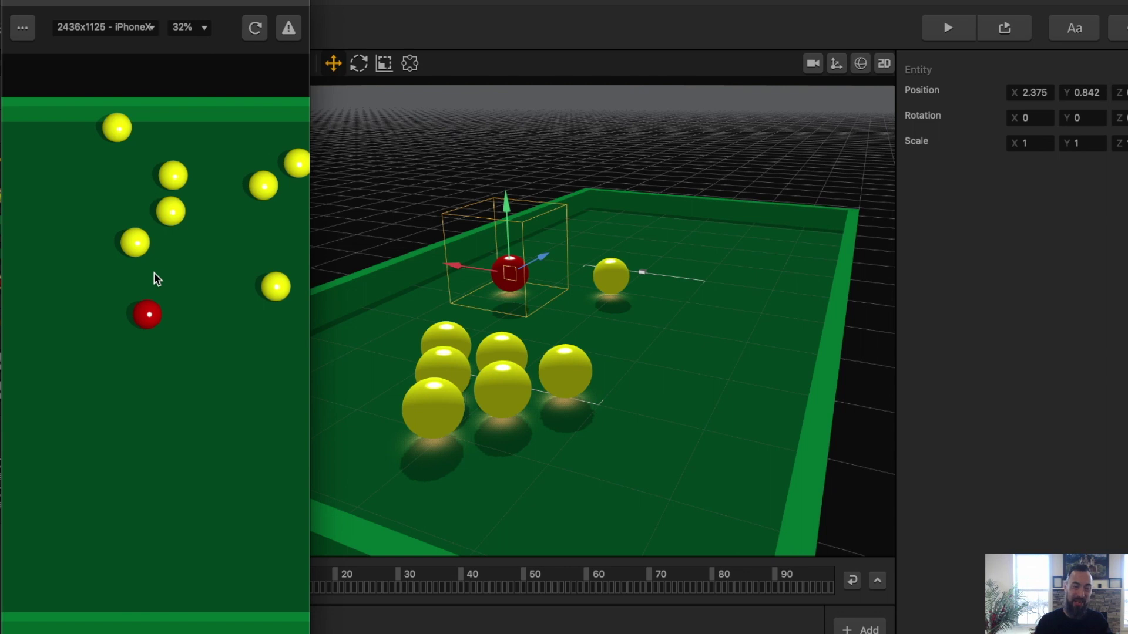
pyautogui.moveTo(138, 246); pyautogui.dragTo(38, 412)
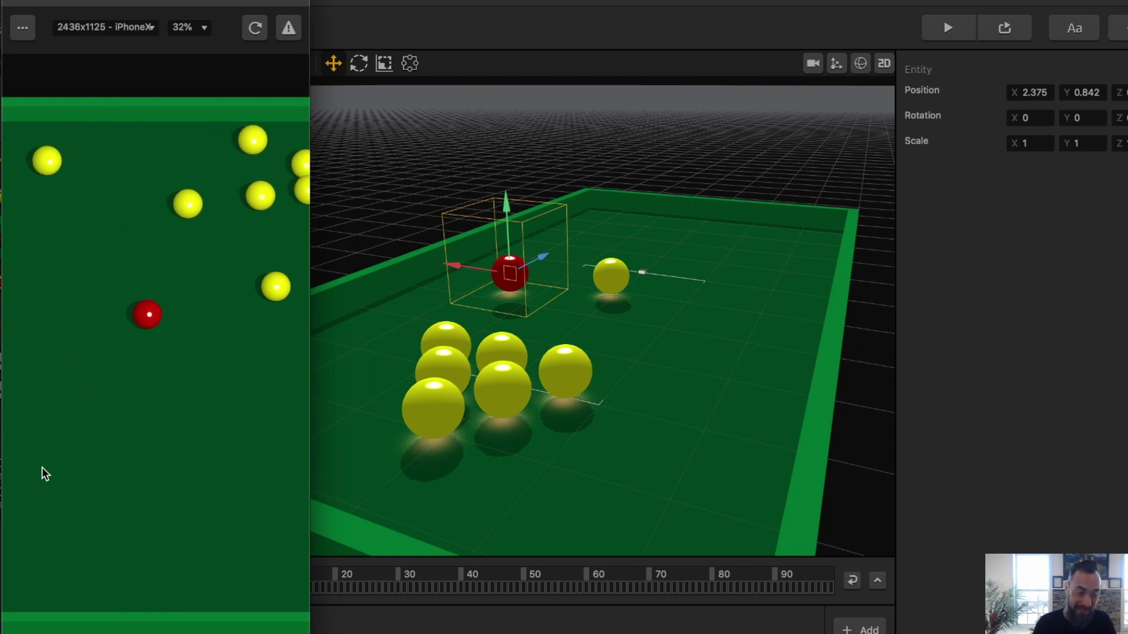
pyautogui.moveTo(265, 290); pyautogui.dragTo(345, 399)
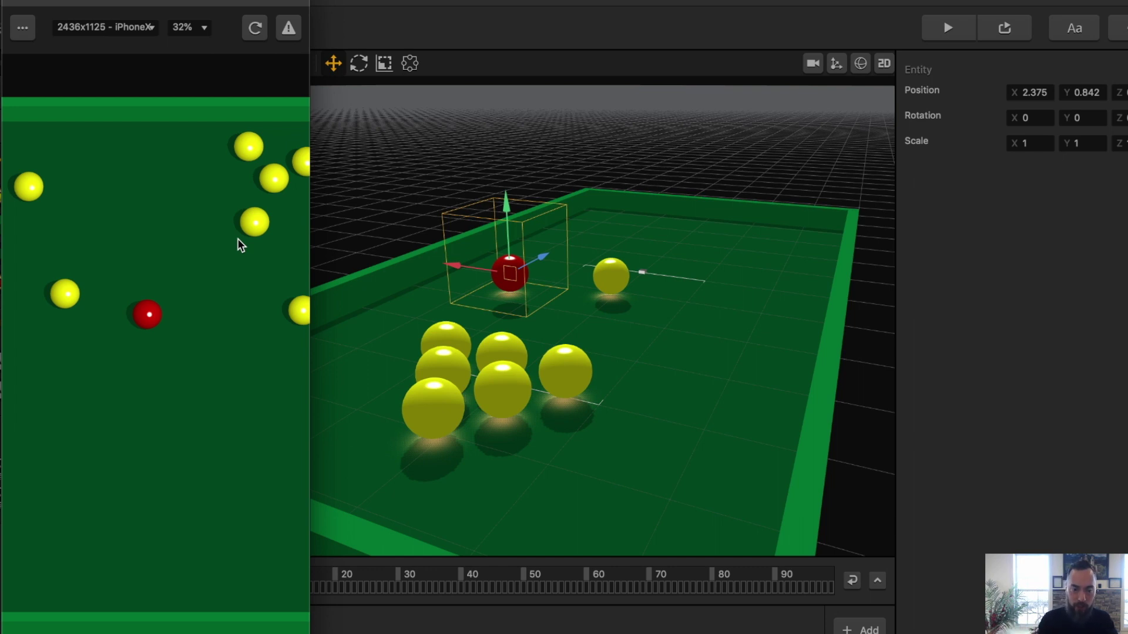
pyautogui.click(82, 298)
pyautogui.moveTo(228, 284); pyautogui.dragTo(97, 559)
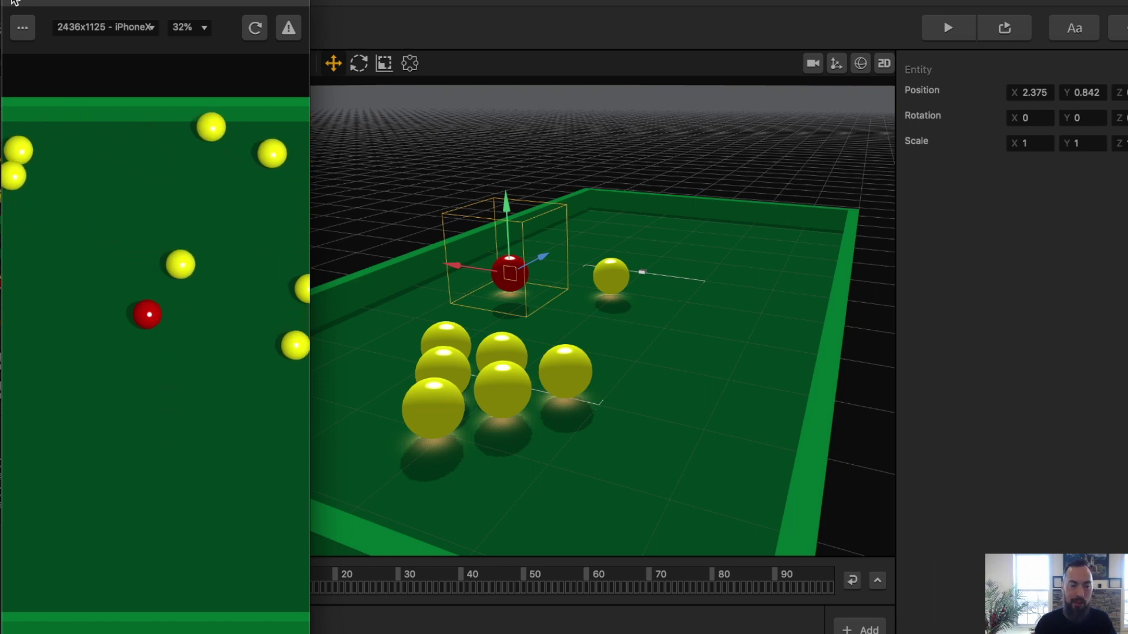
pyautogui.moveTo(156, 322); pyautogui.dragTo(53, 585)
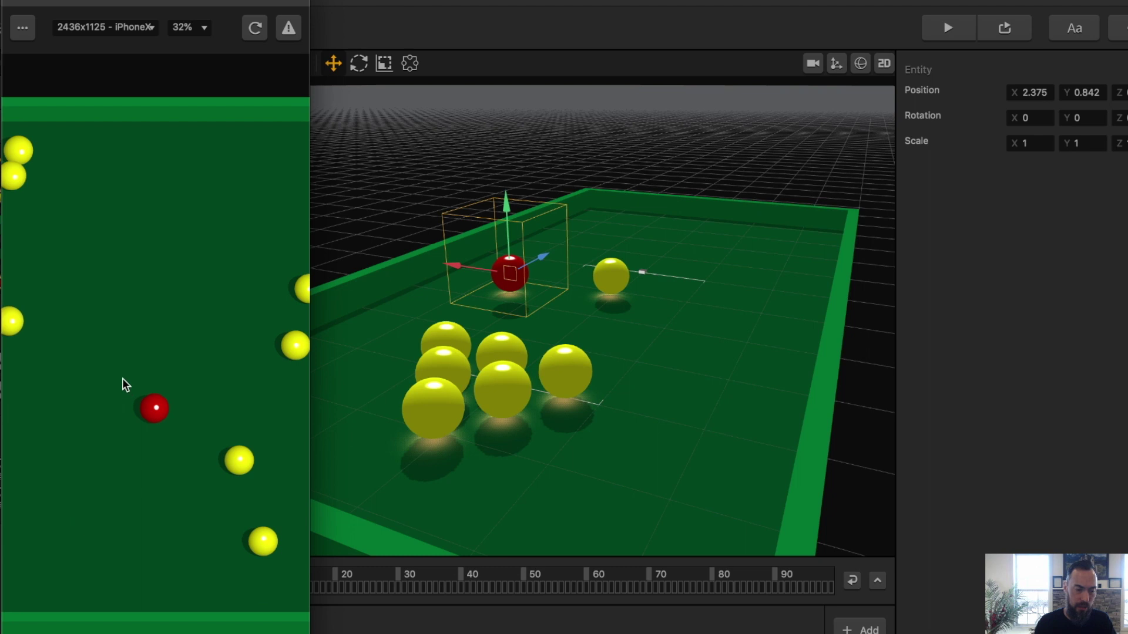
pyautogui.moveTo(41, 334); pyautogui.dragTo(118, 499)
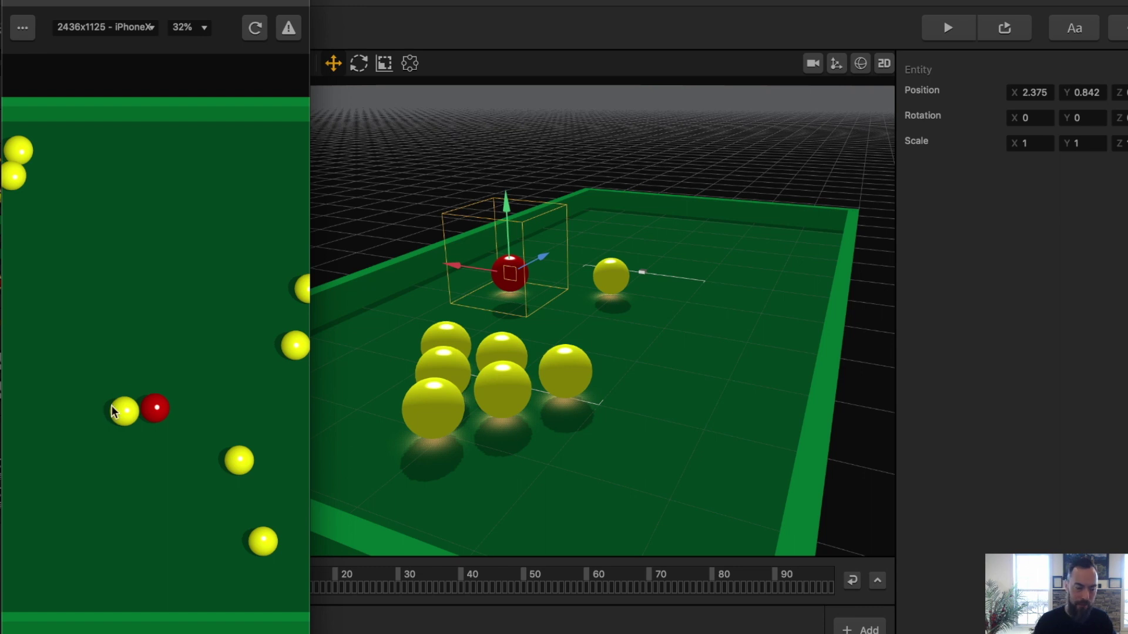
pyautogui.moveTo(158, 408); pyautogui.dragTo(19, 413)
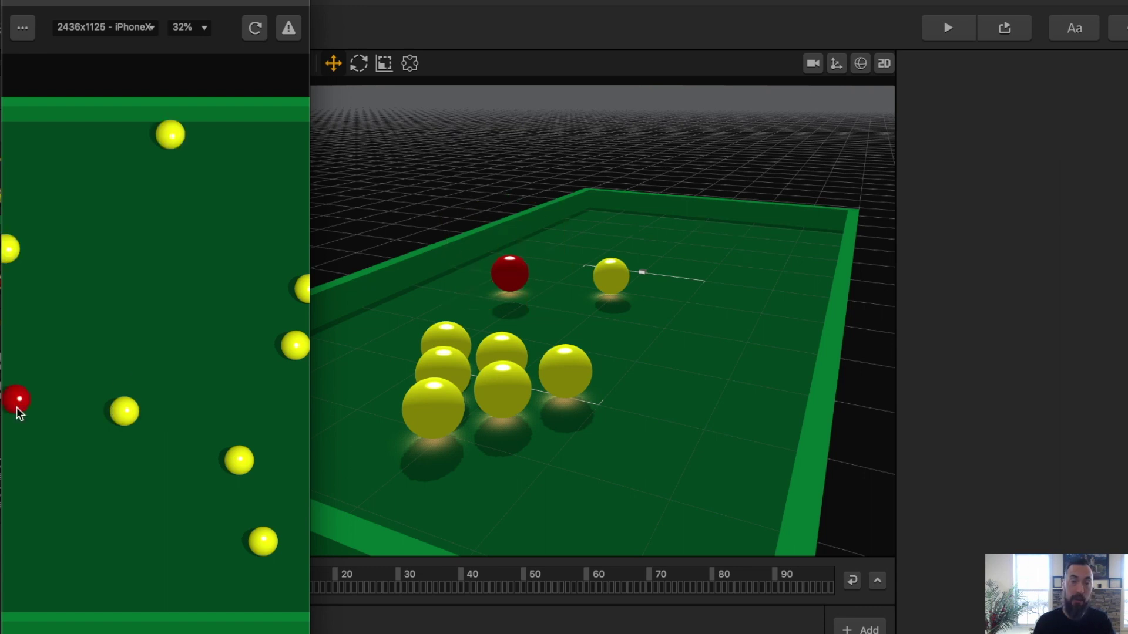
# Step: Scale one racked yellow ball to 2 on X, Y and Z, raise it to Y 1.078, and test-shoot it
pyautogui.moveTo(132, 419); pyautogui.dragTo(126, 497)
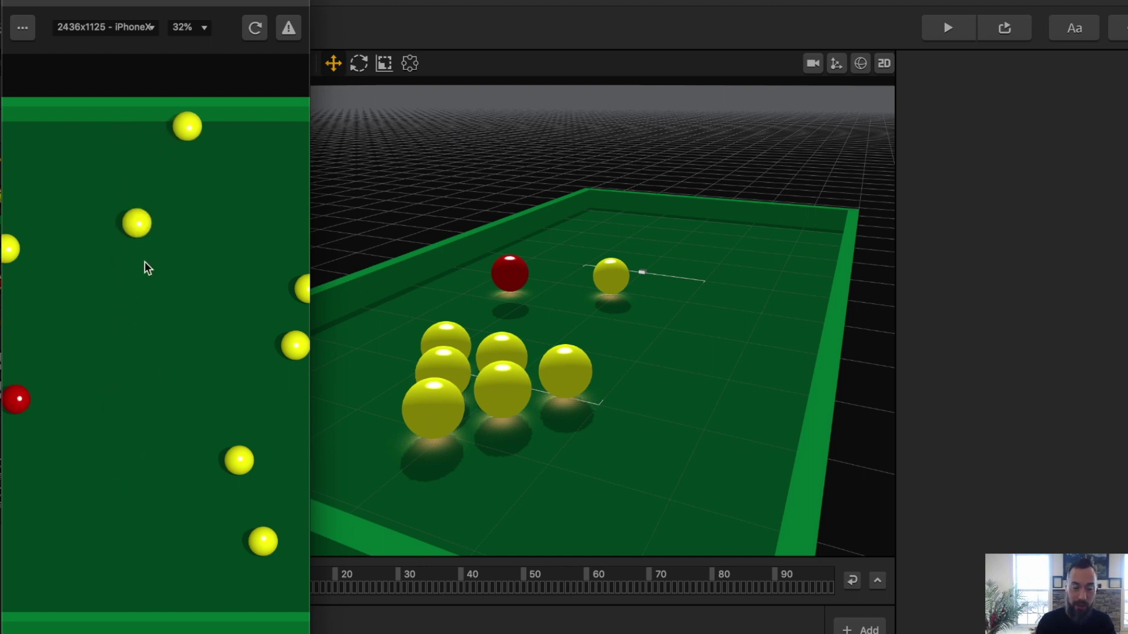
pyautogui.click(507, 354)
pyautogui.click(1043, 144)
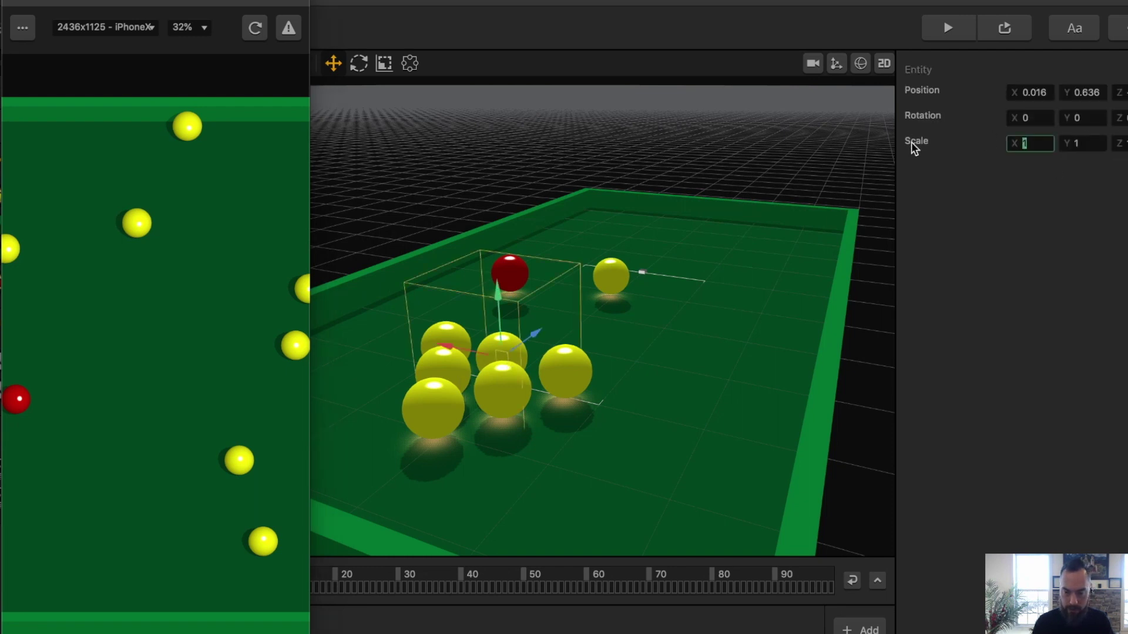
pyautogui.write('2')
pyautogui.press('Tab')
pyautogui.write('2')
pyautogui.press('Tab')
pyautogui.write('2')
pyautogui.press('Tab')
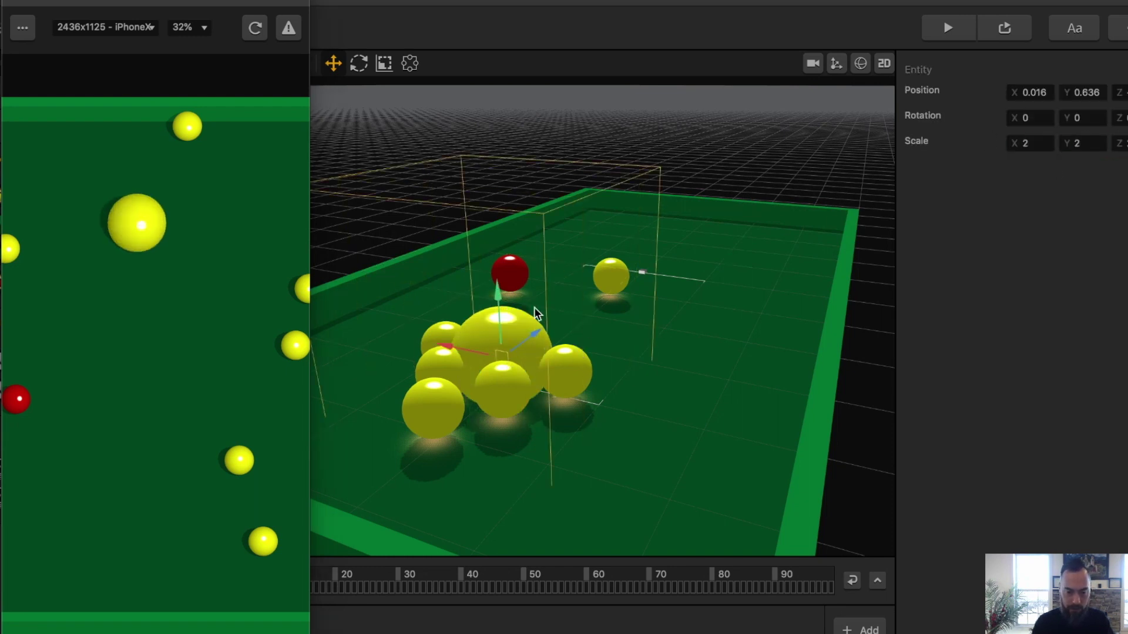
pyautogui.moveTo(498, 288); pyautogui.dragTo(495, 266)
pyautogui.moveTo(163, 218); pyautogui.dragTo(120, 348)
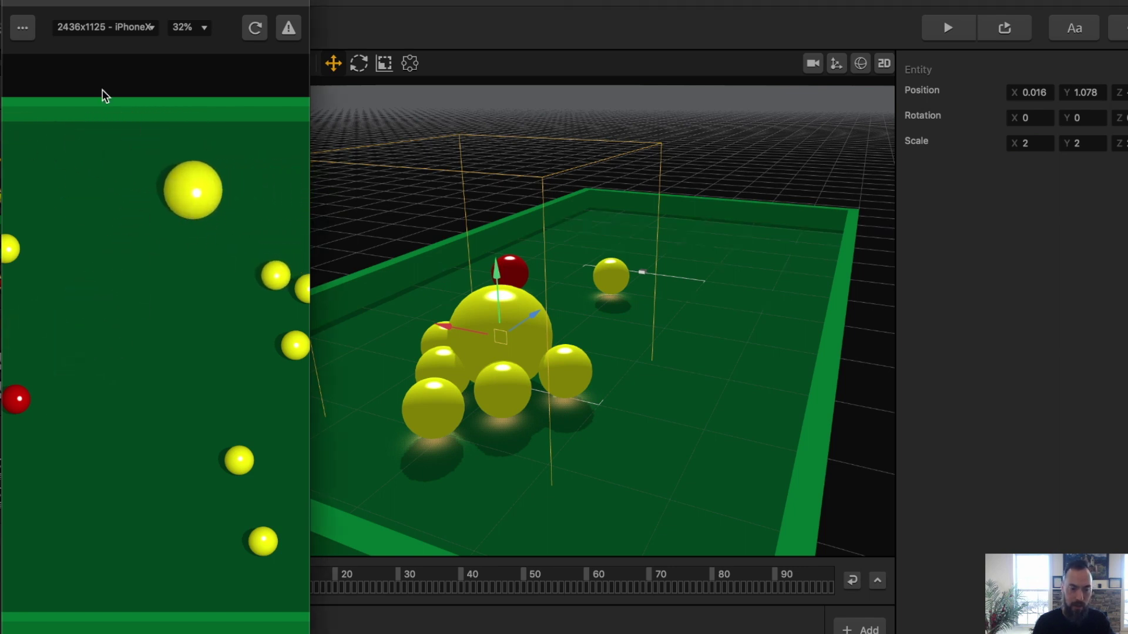
# Step: Rename the red Slingshot object to SlingshotRed
pyautogui.press('Escape')
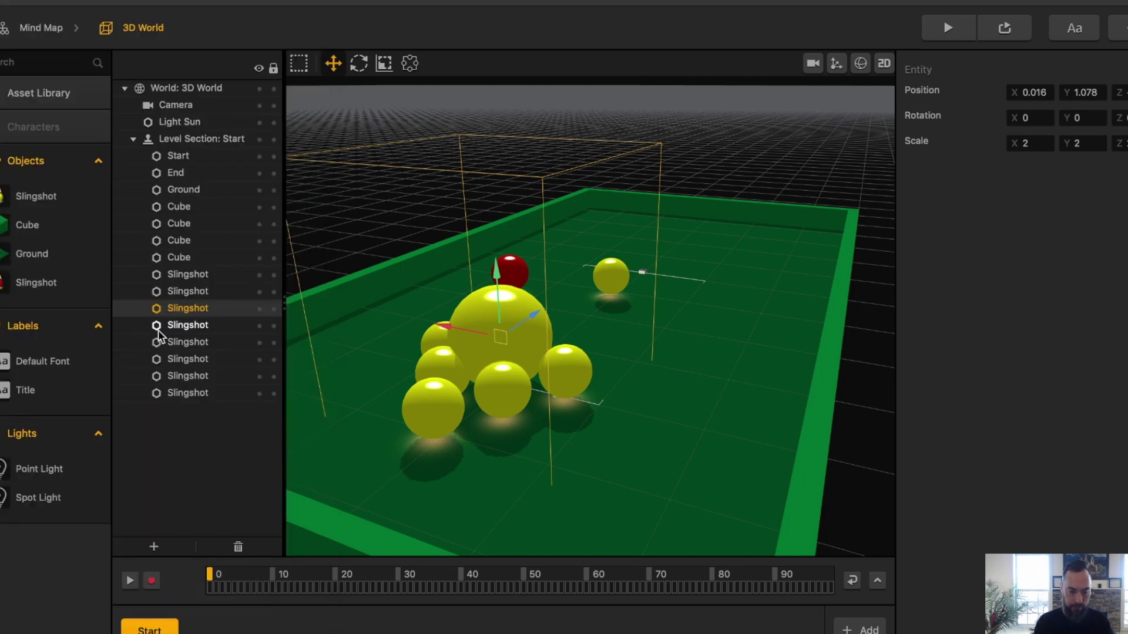
pyautogui.doubleClick(33, 288)
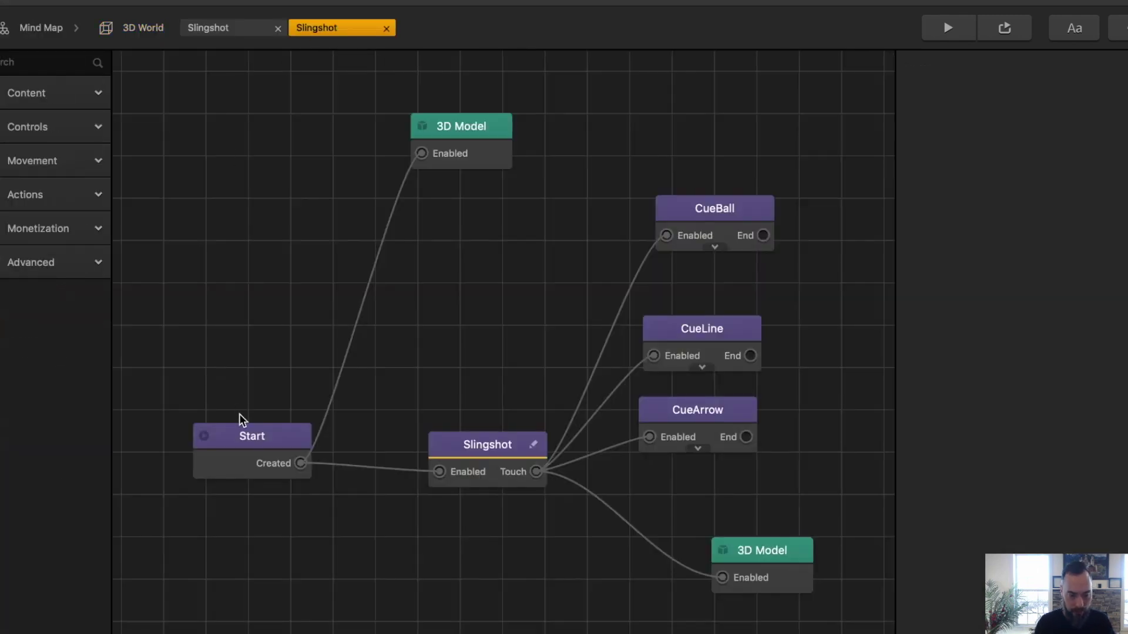
pyautogui.click(313, 27)
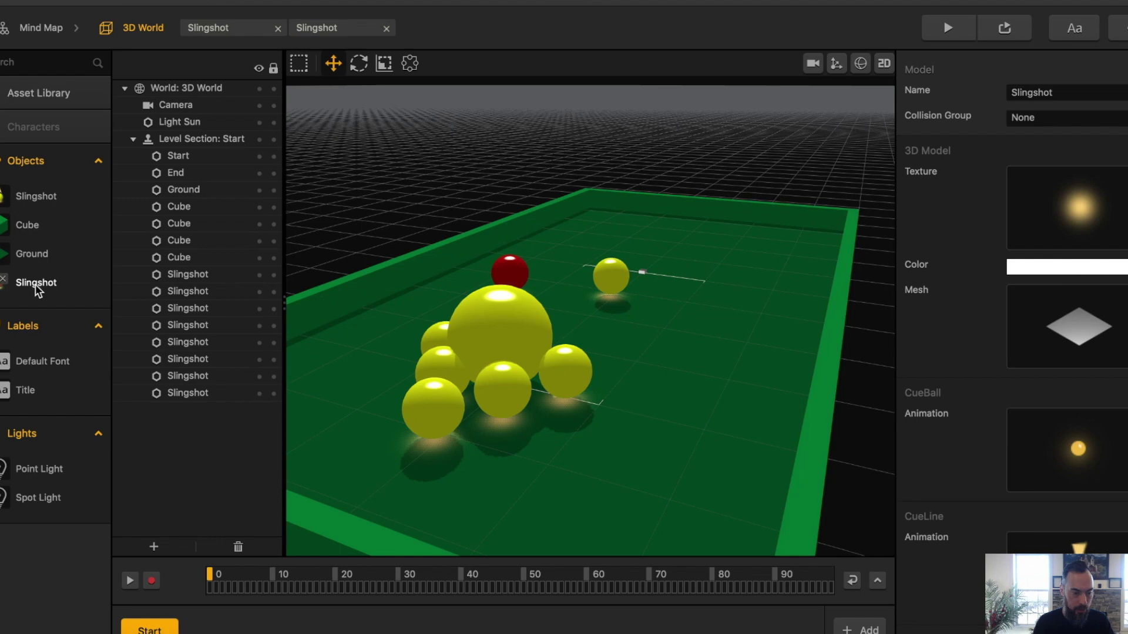
pyautogui.click(1013, 94)
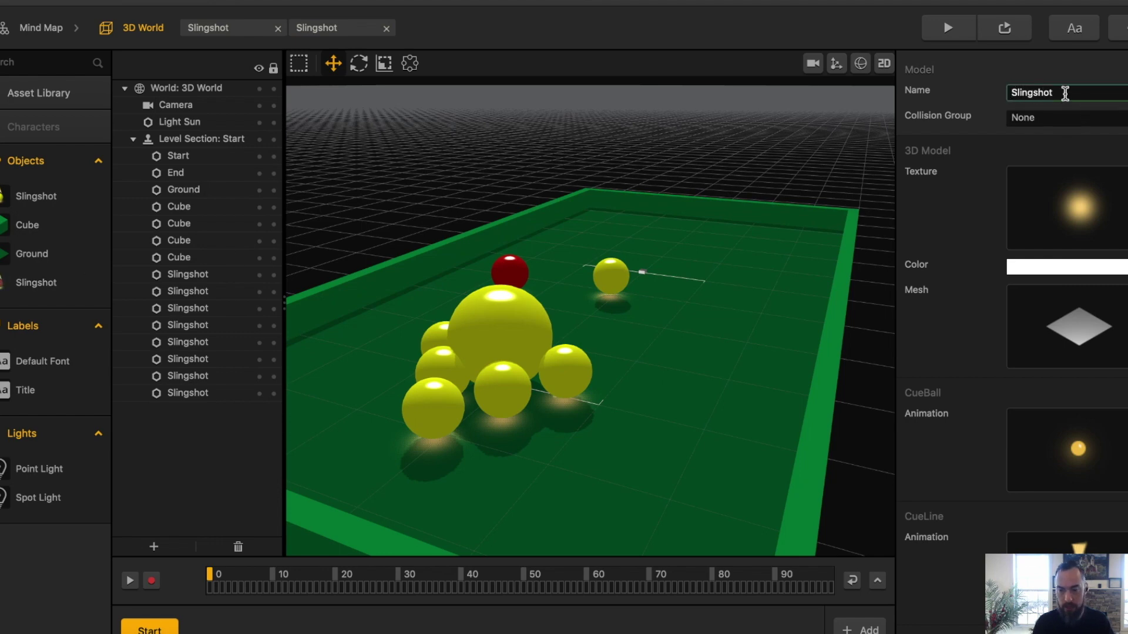
pyautogui.write('Red')
pyautogui.click(208, 28)
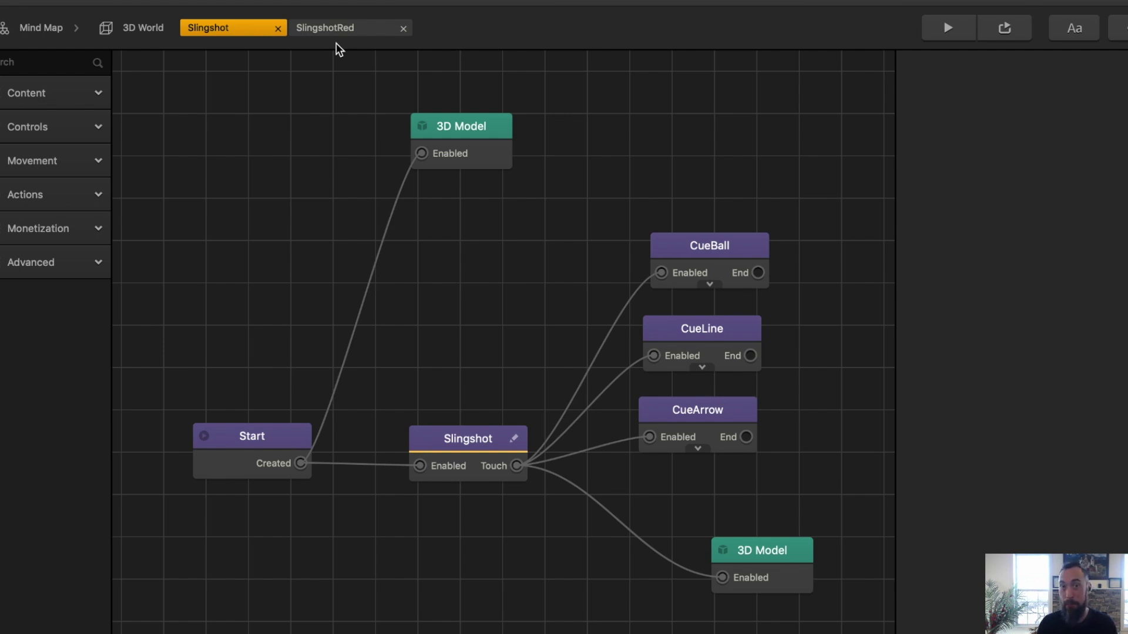
# Step: Compare the Start and Slingshot nodes between the Slingshot and SlingshotRed graphs
pyautogui.click(252, 447)
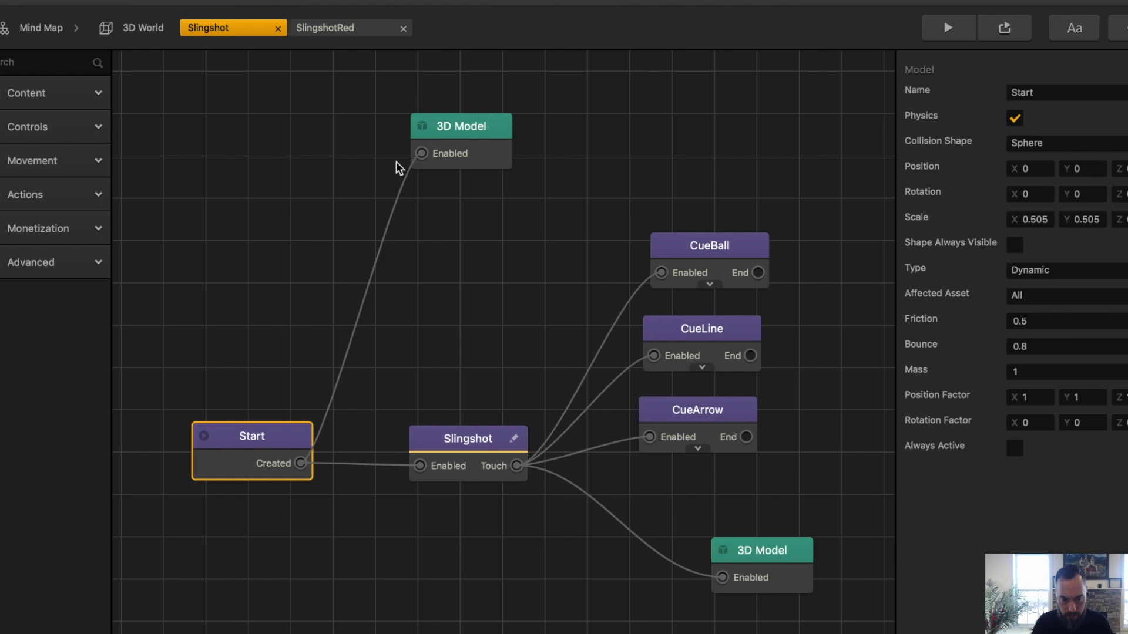
pyautogui.click(326, 29)
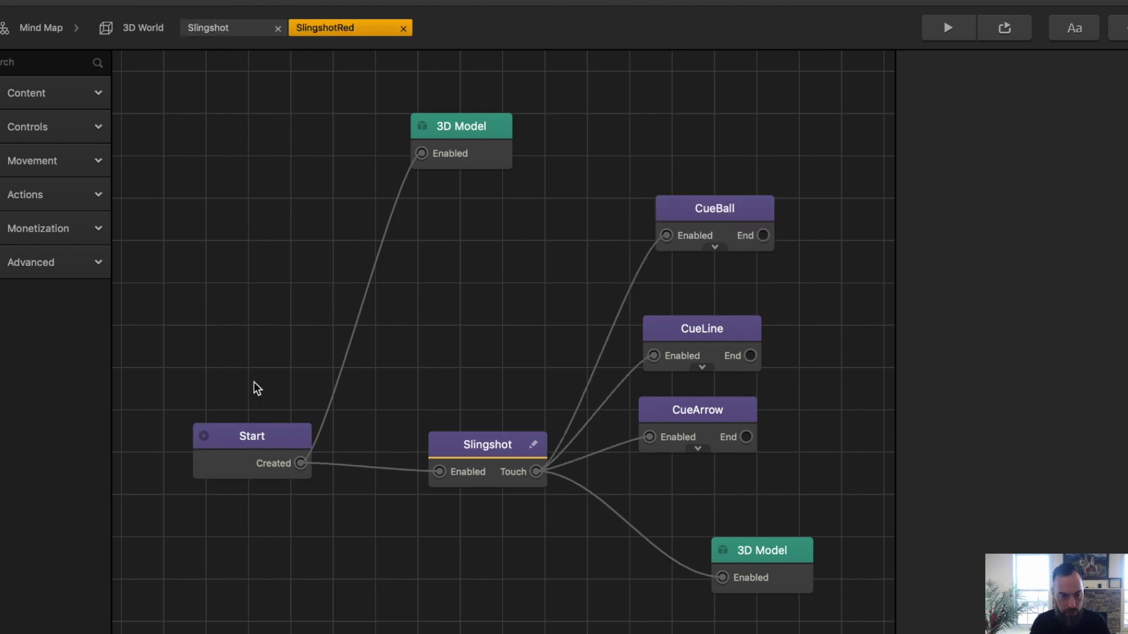
pyautogui.click(267, 442)
pyautogui.click(236, 28)
pyautogui.click(335, 29)
pyautogui.click(235, 28)
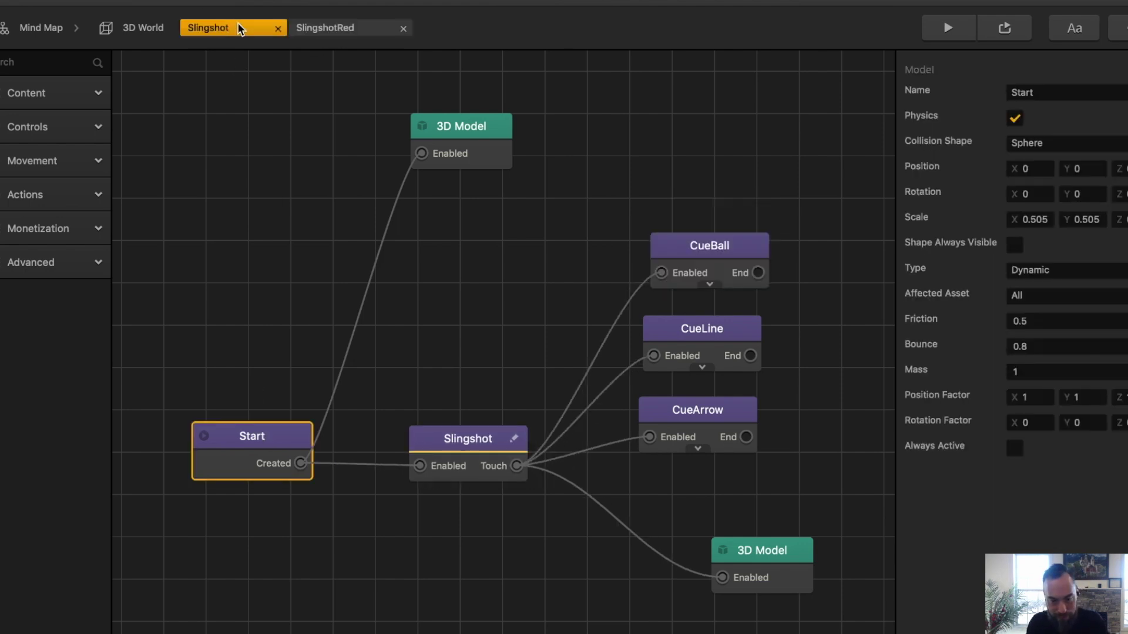
pyautogui.click(320, 28)
pyautogui.click(245, 31)
pyautogui.click(467, 439)
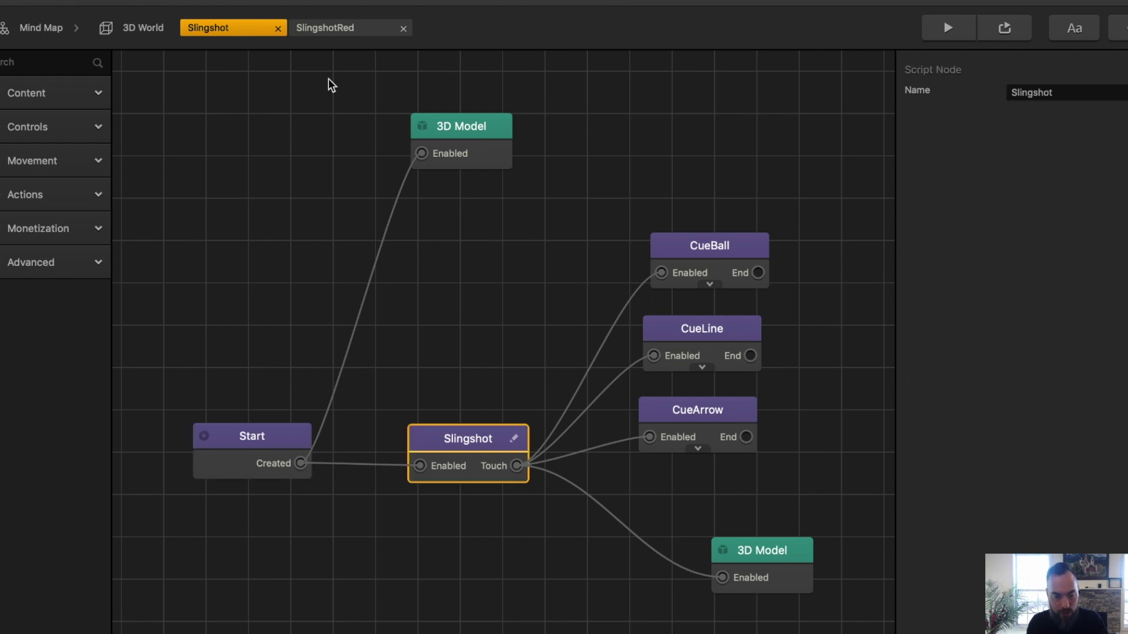
pyautogui.click(332, 27)
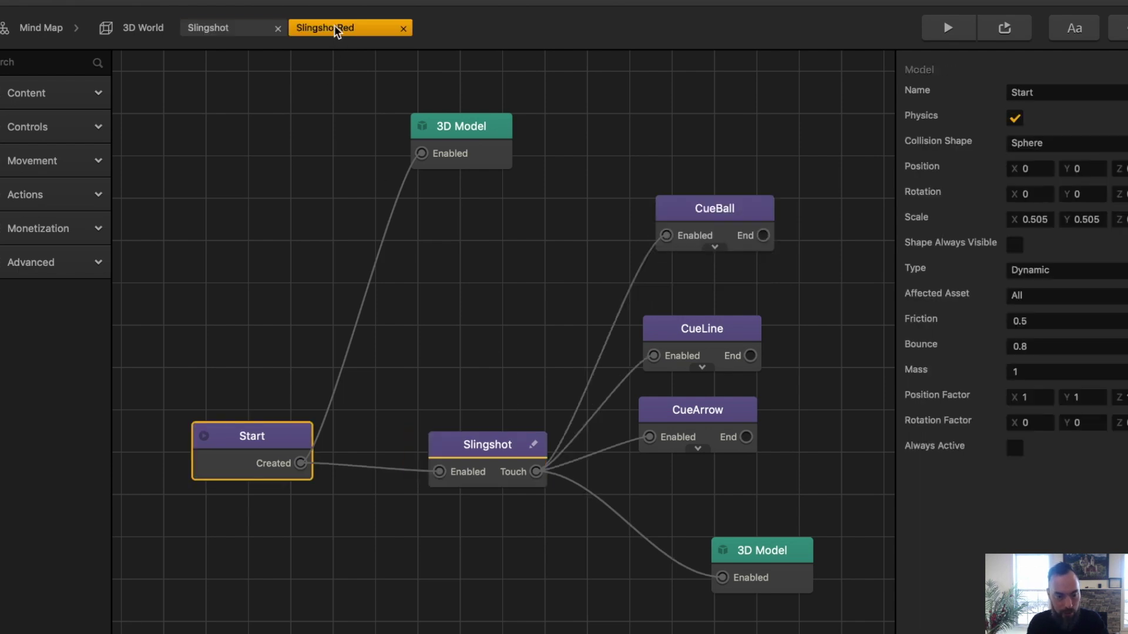
pyautogui.click(248, 28)
# Step: Open the original Slingshot node's script, select all of it, and switch to Sublime Text
pyautogui.click(514, 438)
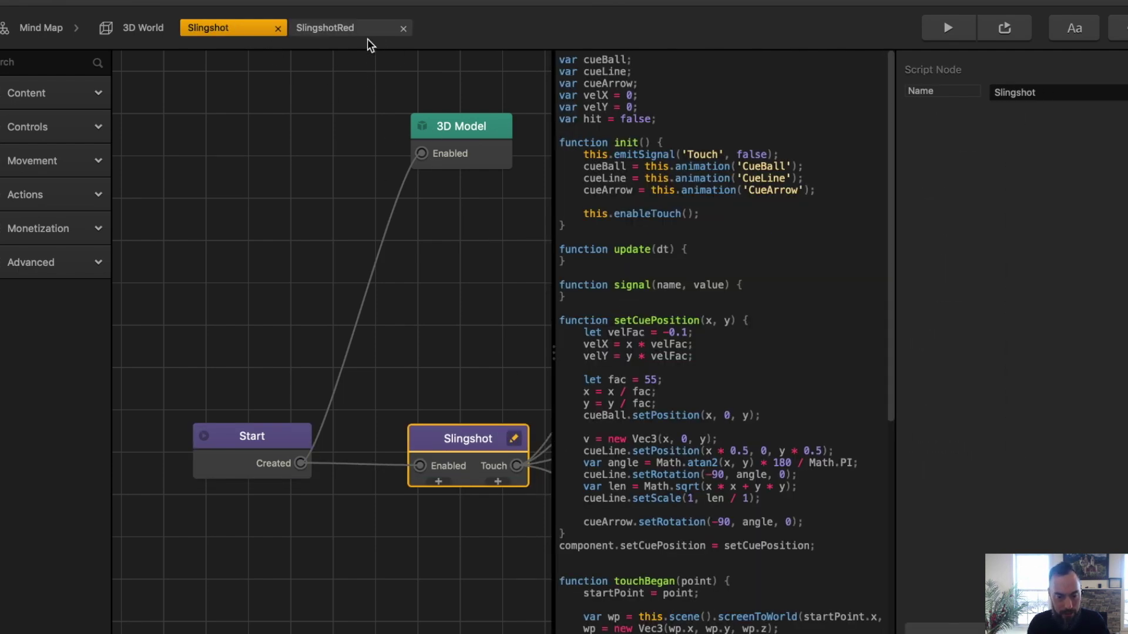
pyautogui.click(350, 28)
pyautogui.click(534, 445)
pyautogui.click(222, 29)
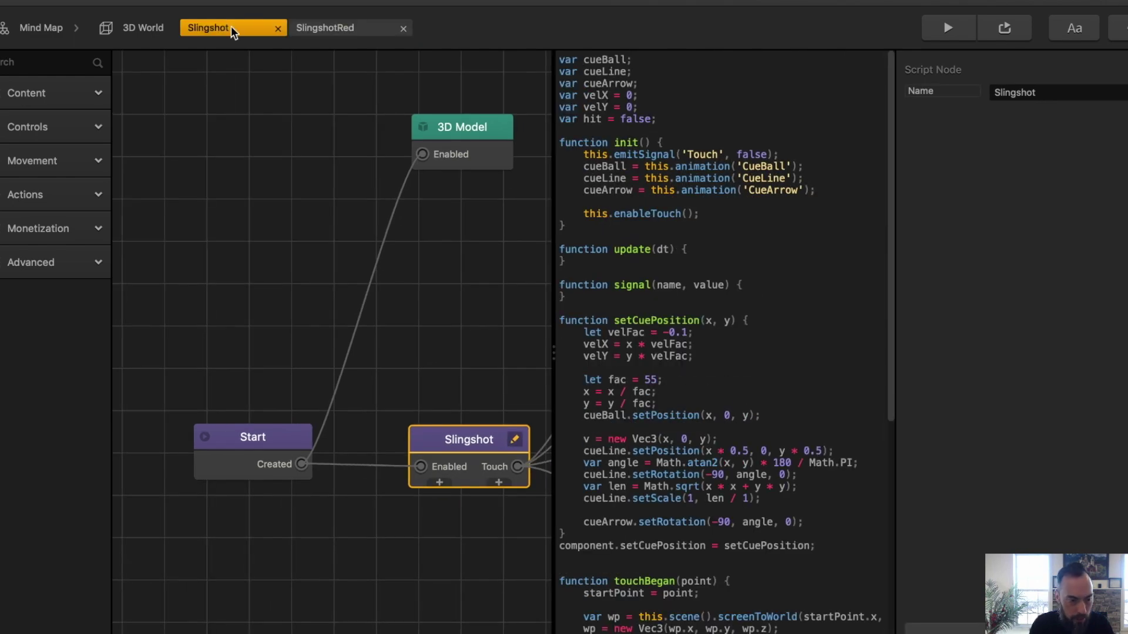
pyautogui.hotkey('ctrl', 'a')
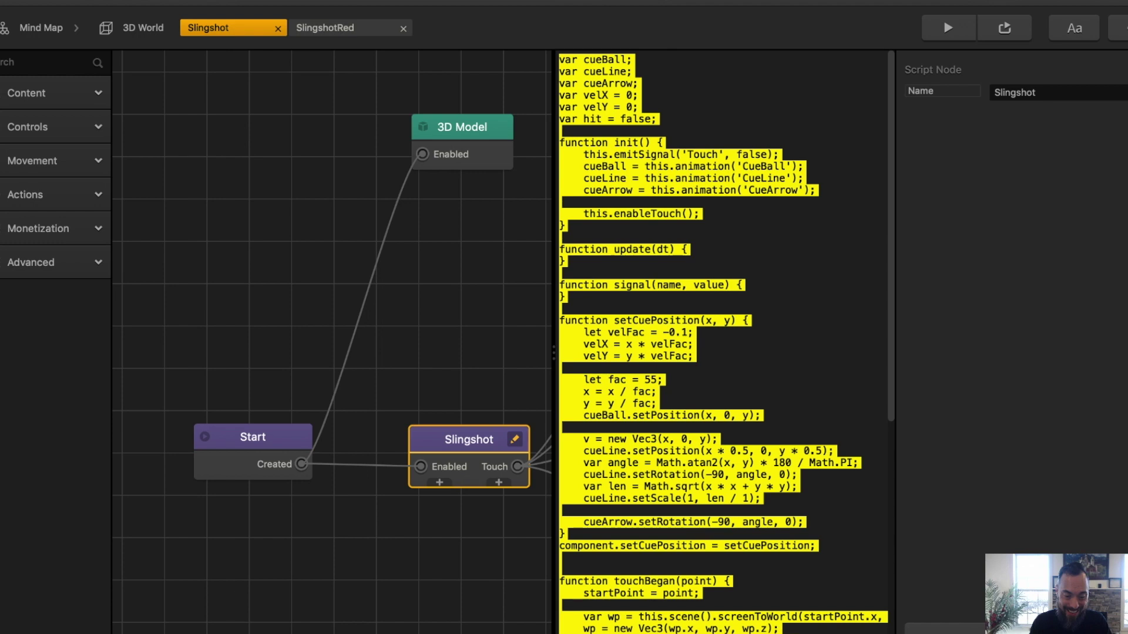
pyautogui.press('super+Tab')
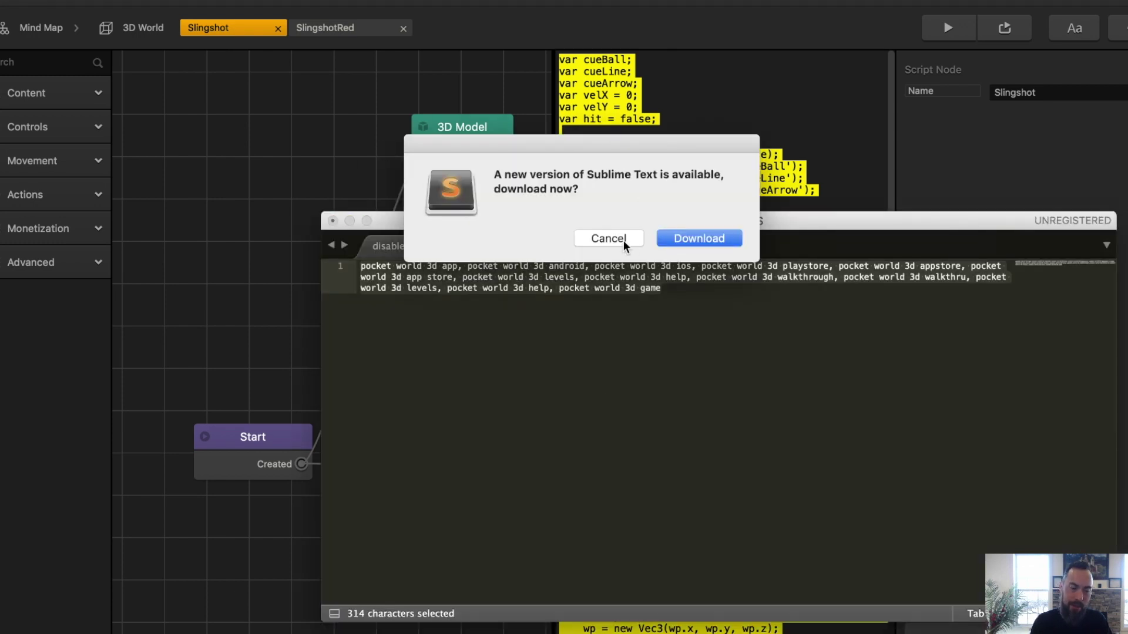
# Step: Put the Slingshot script in a new Sublime window and scroll the _cue script to compare
pyautogui.click(627, 241)
pyautogui.click(123, 1)
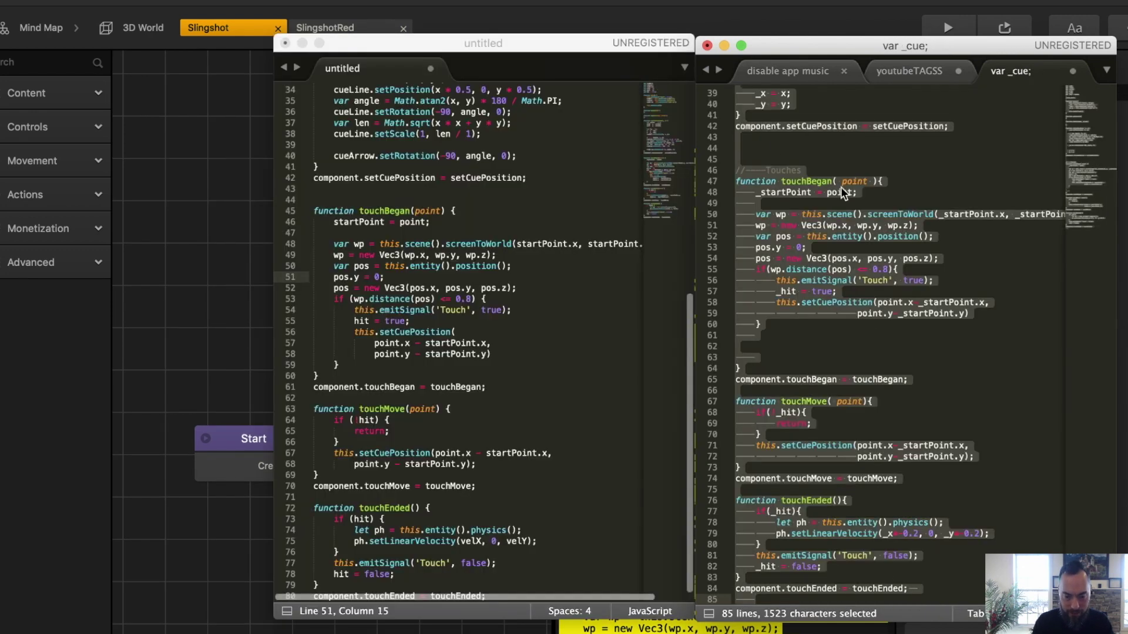
pyautogui.click(844, 194)
pyautogui.scroll(10, 840, 194)
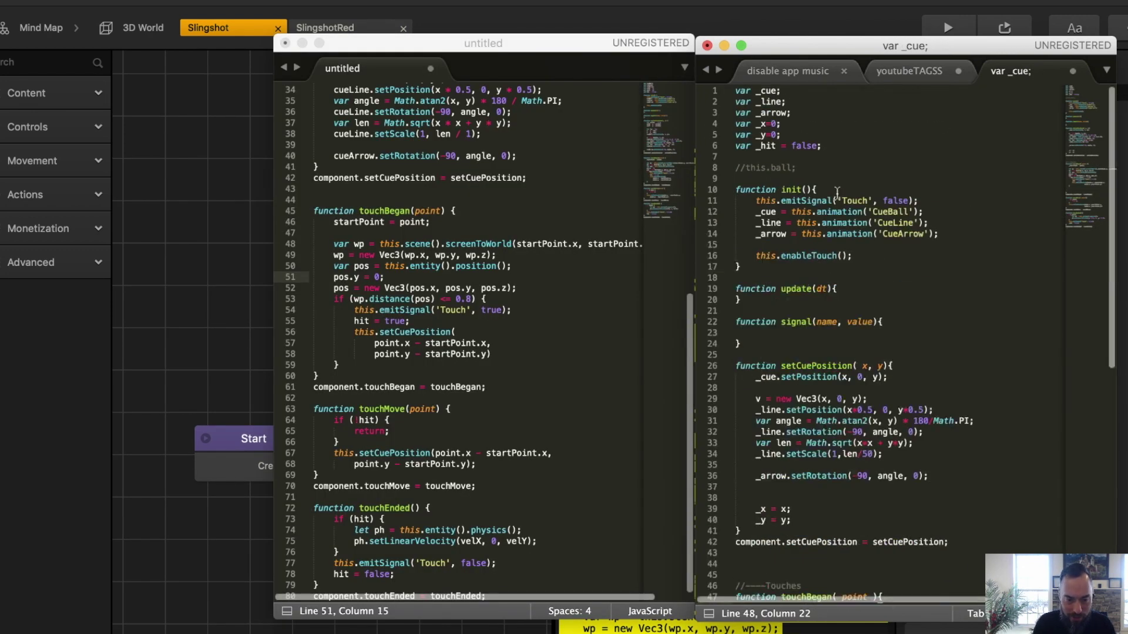
pyautogui.scroll(10, 564, 171)
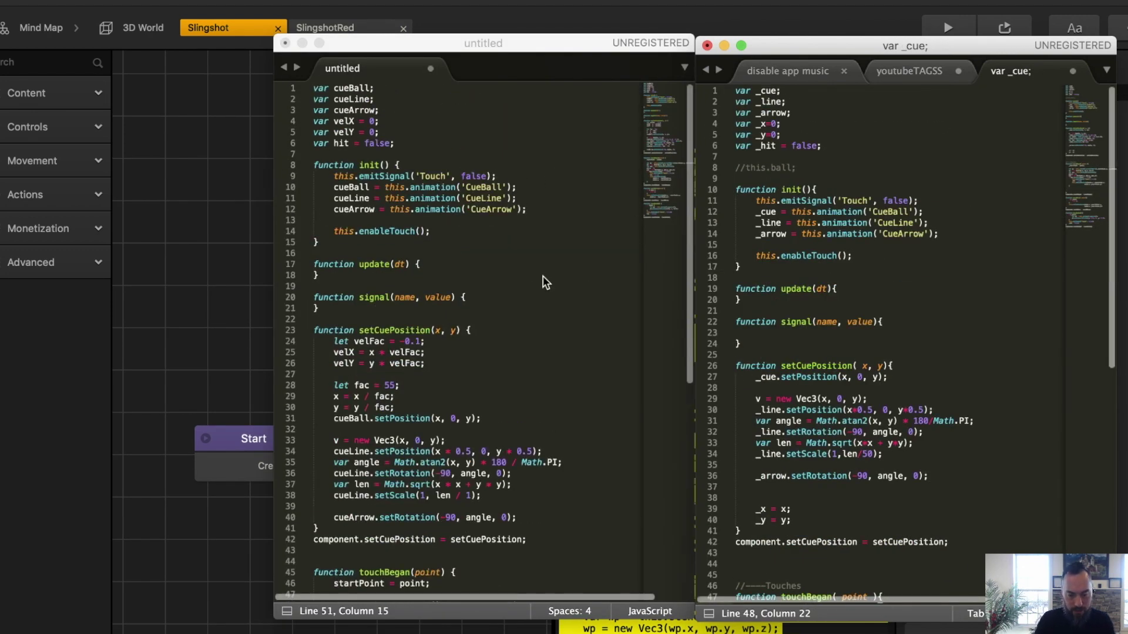
pyautogui.scroll(-10, 542, 276)
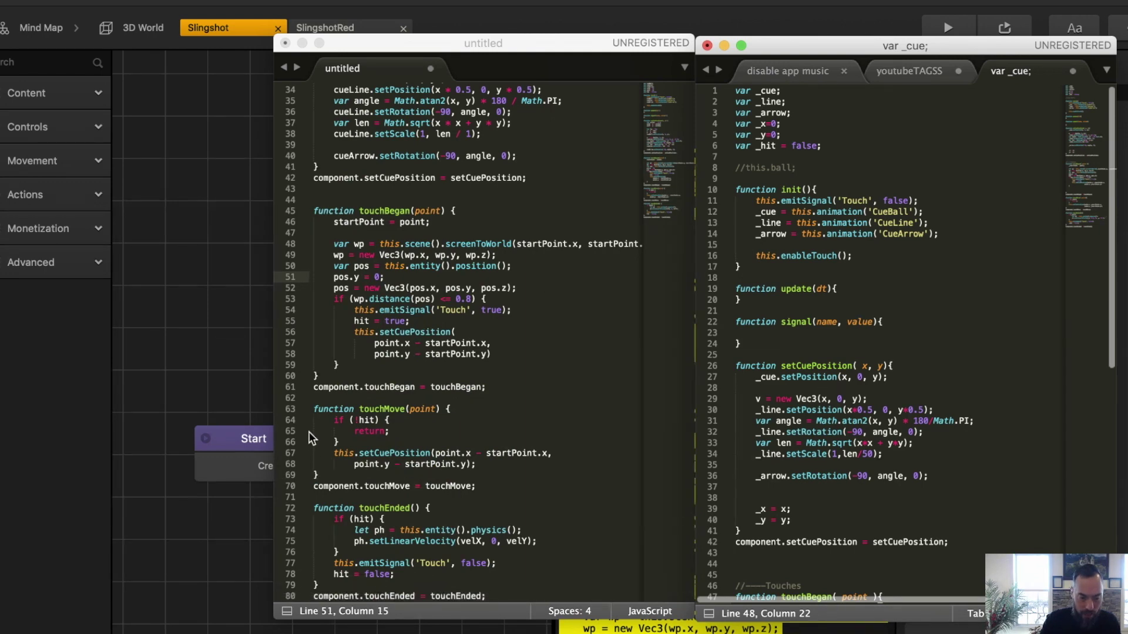
pyautogui.scroll(-10, 920, 414)
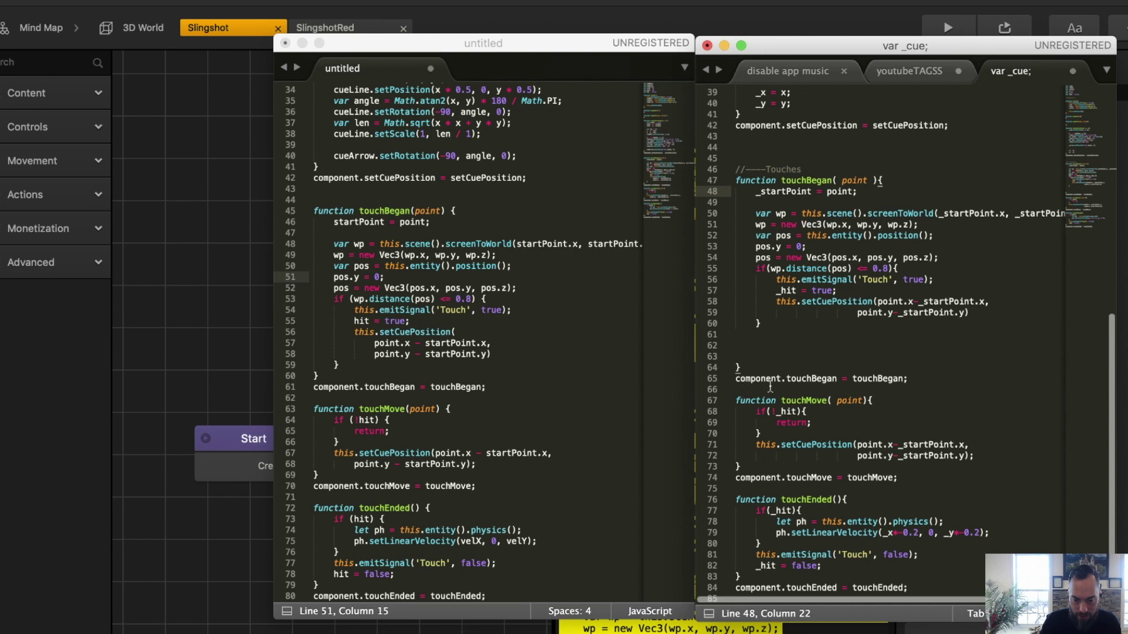
# Step: Copy all 80 lines of the untitled script and return to the SlingshotRed graph
pyautogui.click(629, 379)
pyautogui.press('super+a')
pyautogui.press('super+c')
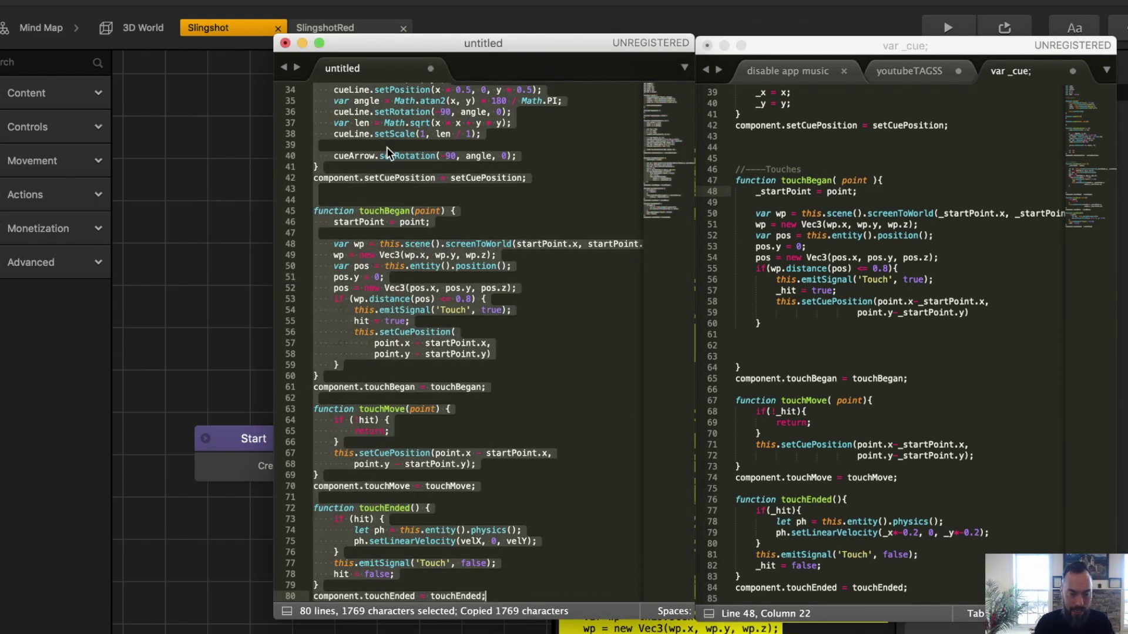
pyautogui.click(325, 28)
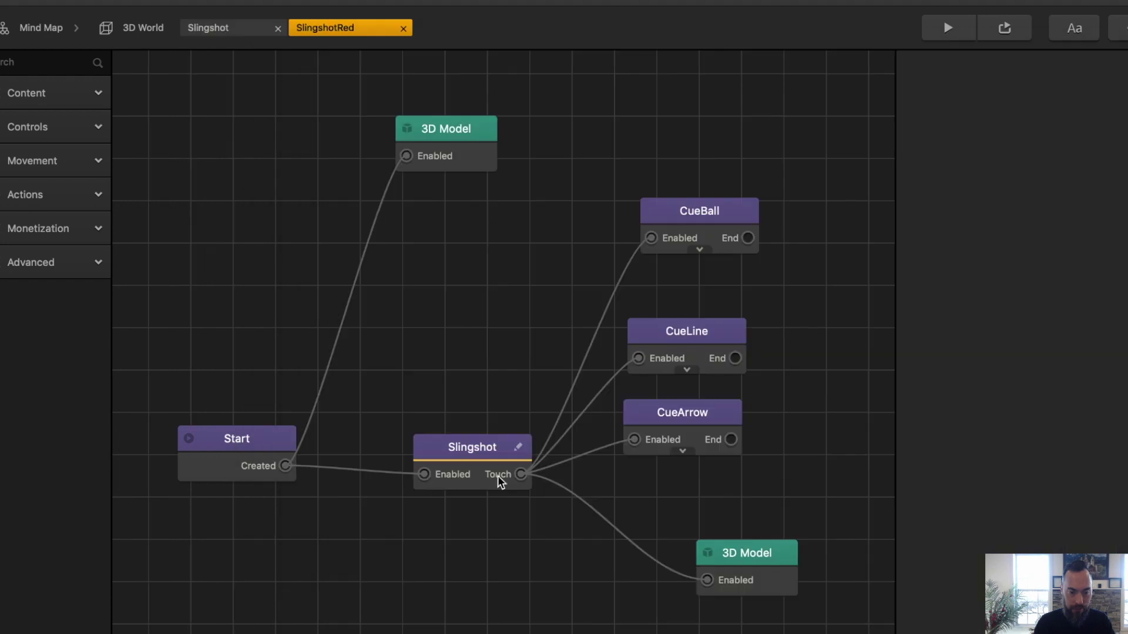
# Step: Replace the SlingshotRed Slingshot node's old script with the copied Slingshot code
pyautogui.click(518, 449)
pyautogui.press('super+a')
pyautogui.press('BackSpace')
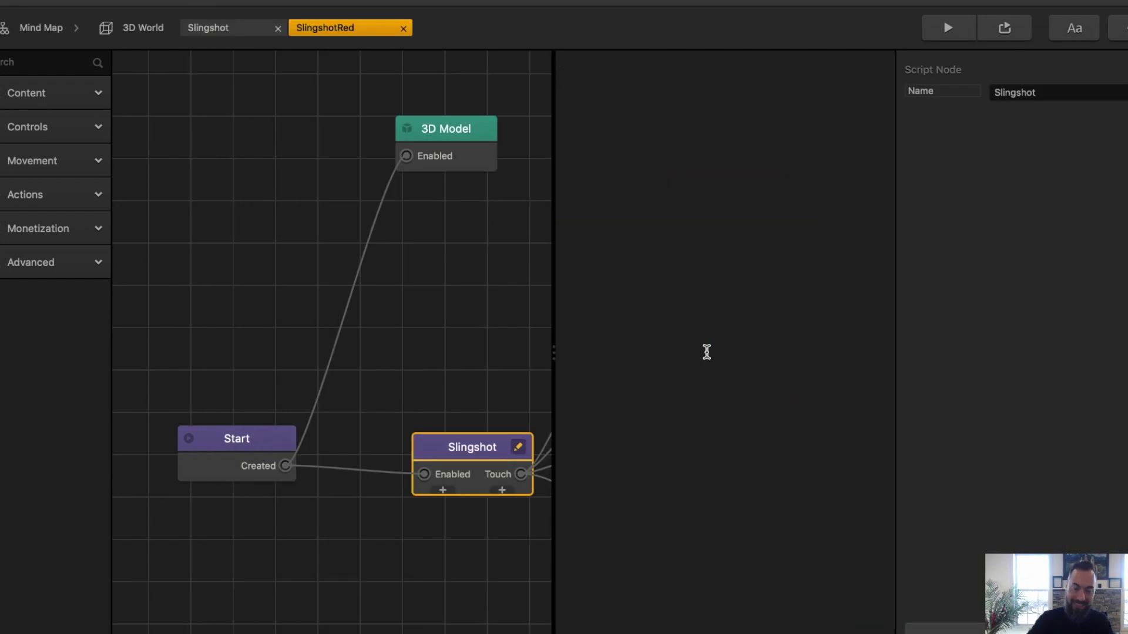
pyautogui.press('super+v')
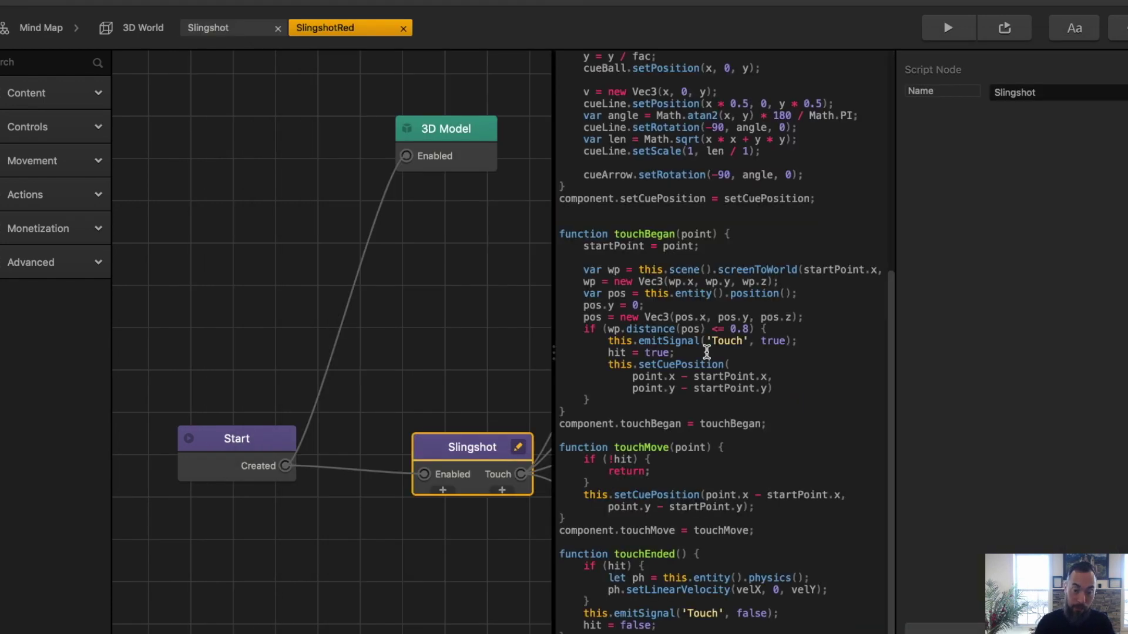
pyautogui.click(442, 323)
# Step: Test-play the game, shooting the red cue ball into the yellow balls
pyautogui.click(948, 28)
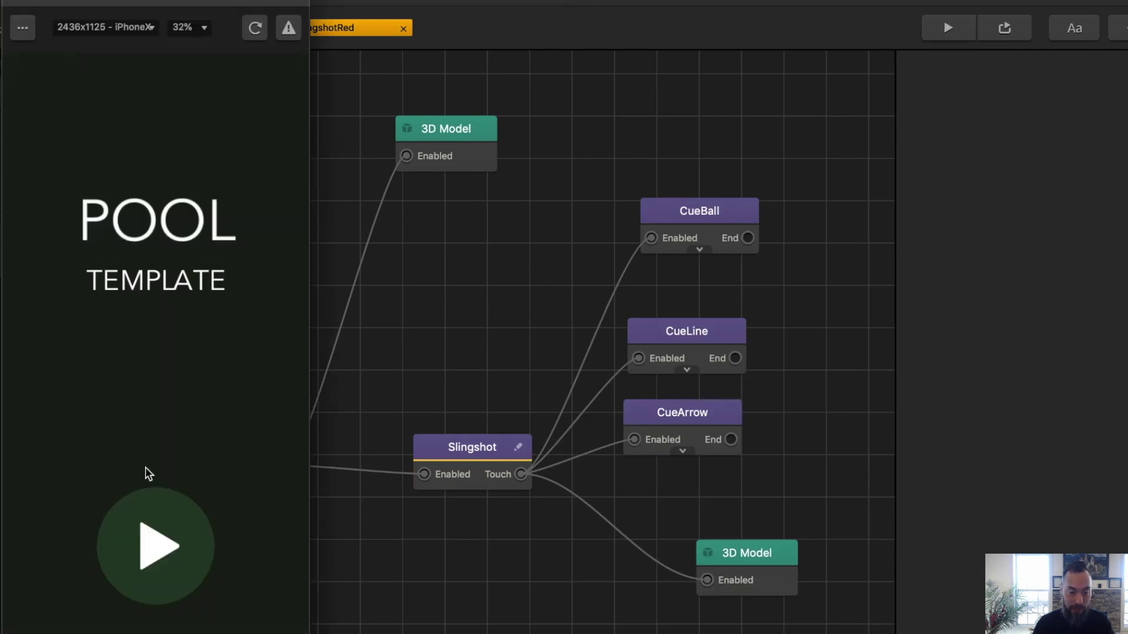
pyautogui.moveTo(239, 355); pyautogui.dragTo(262, 467)
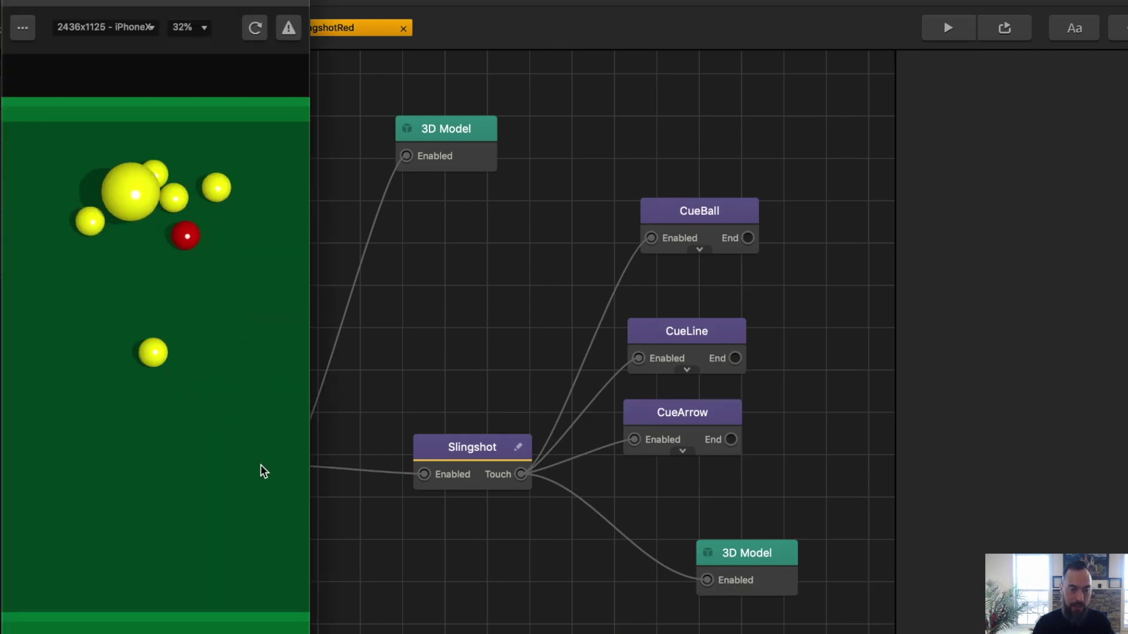
pyautogui.moveTo(206, 262); pyautogui.dragTo(223, 405)
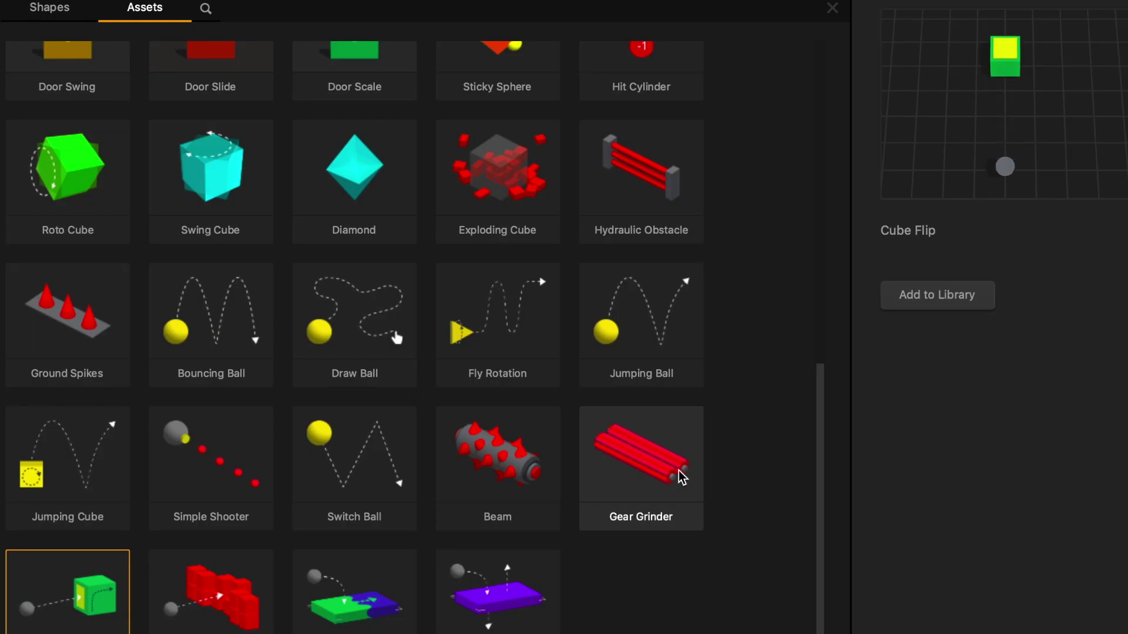
# Step: Preview the Gear Grinder and red-block assets, then select the Slingshot script and switch to Sublime Text
pyautogui.click(682, 477)
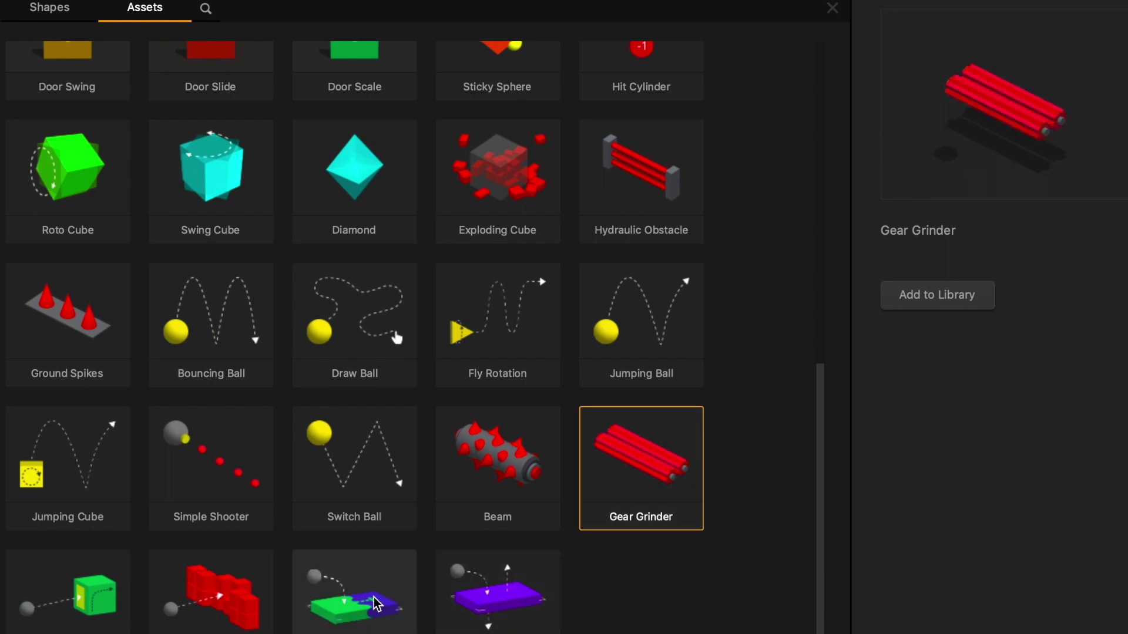
pyautogui.click(251, 616)
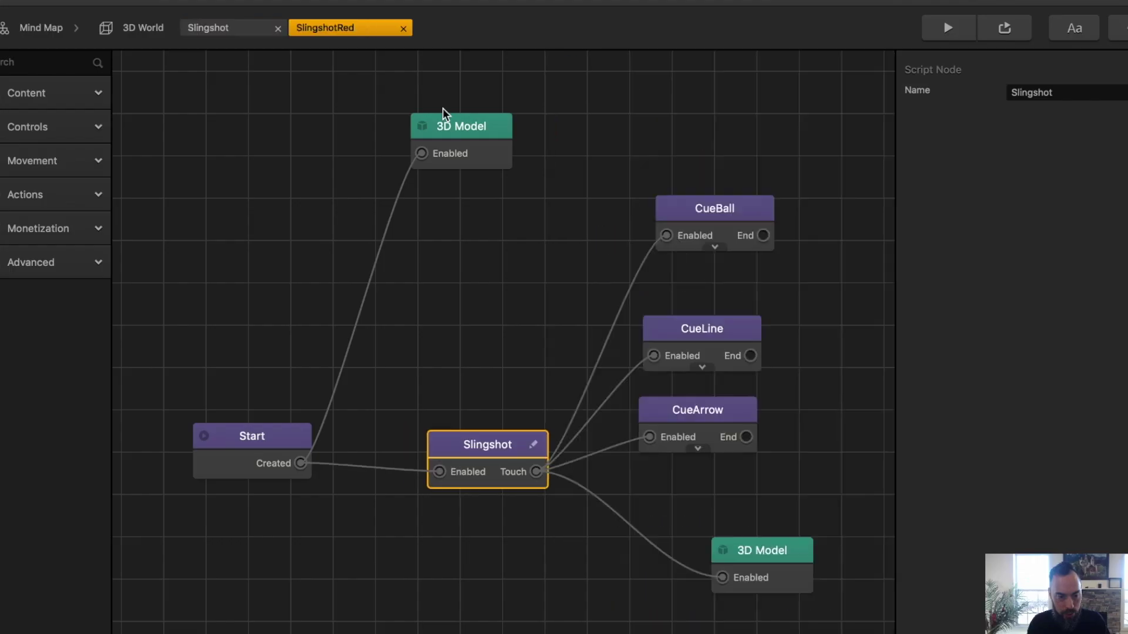
pyautogui.click(535, 444)
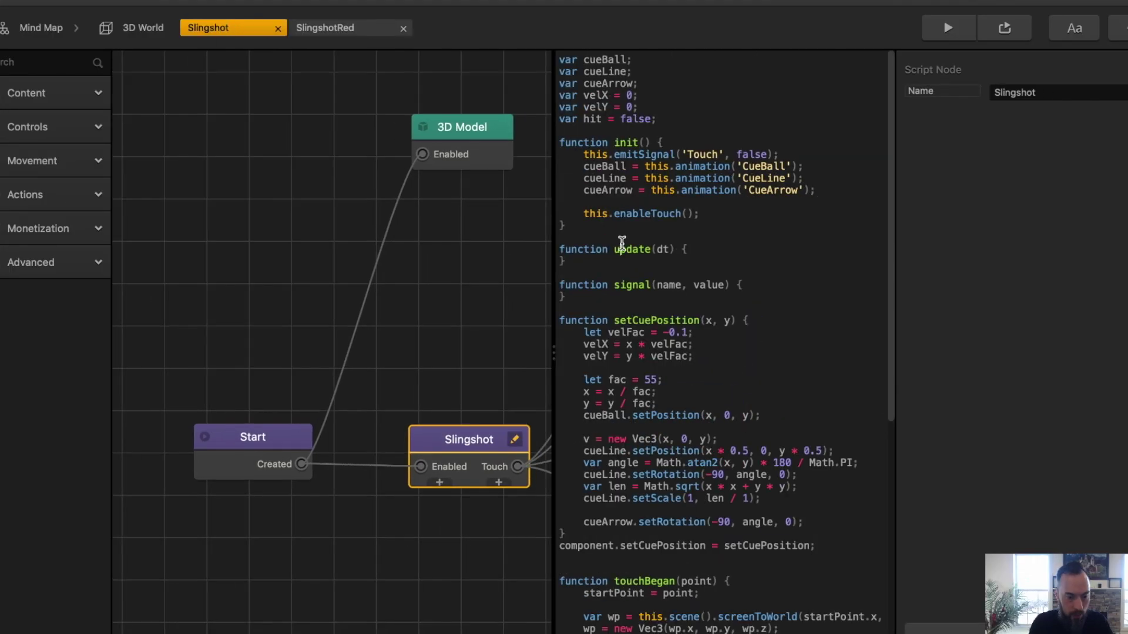
pyautogui.press('super+a')
pyautogui.press('super+Tab')
pyautogui.click(609, 238)
# Step: Open a new window for the Slingshot script, compare it with _cue, and copy all 80 lines
pyautogui.click(115, 1)
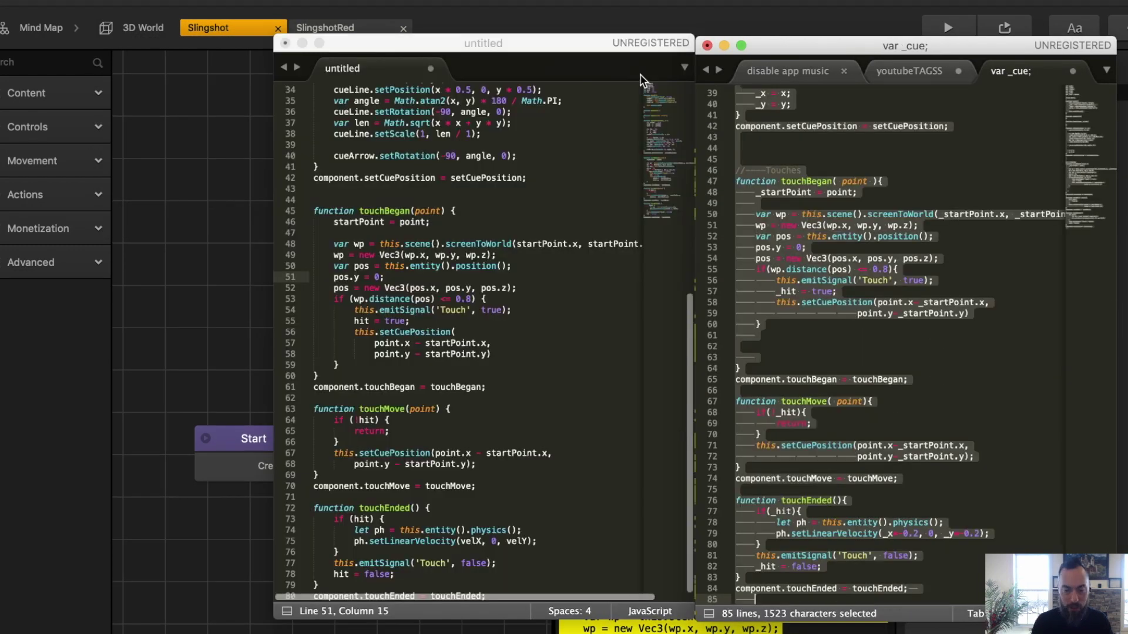
pyautogui.scroll(10, 905, 341)
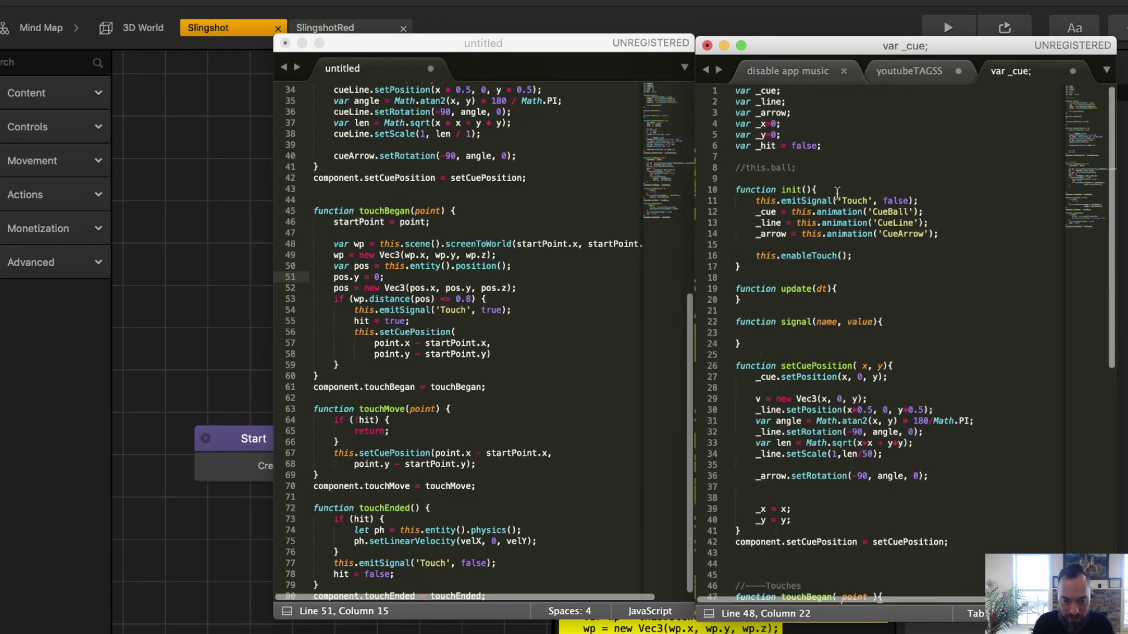
pyautogui.scroll(-10, 541, 277)
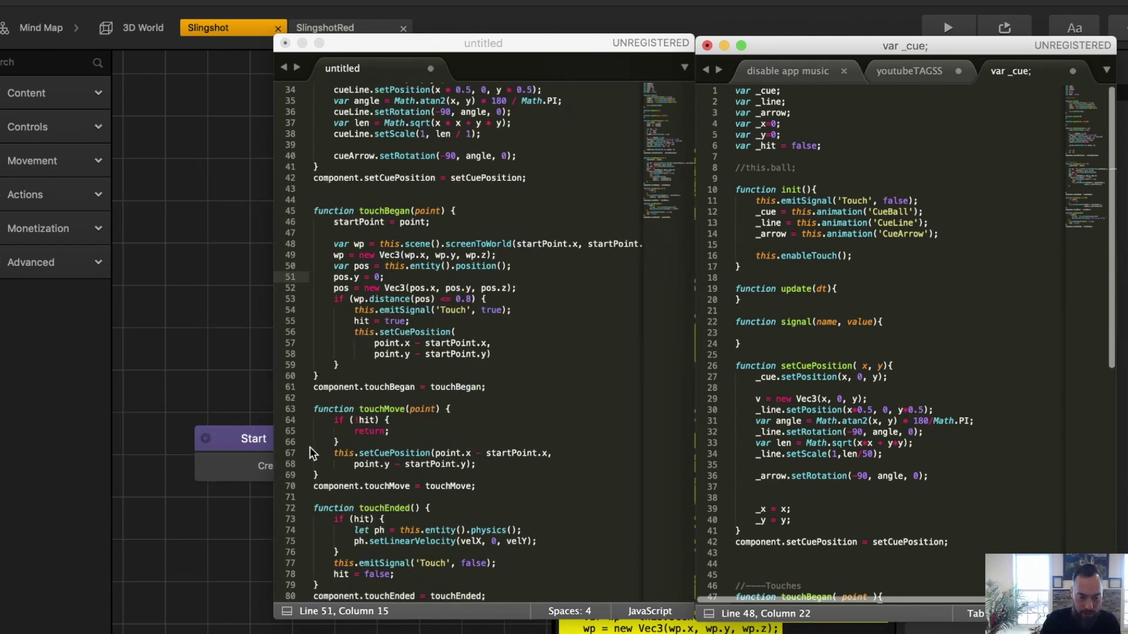
pyautogui.click(286, 436)
pyautogui.click(957, 429)
pyautogui.scroll(-10, 957, 429)
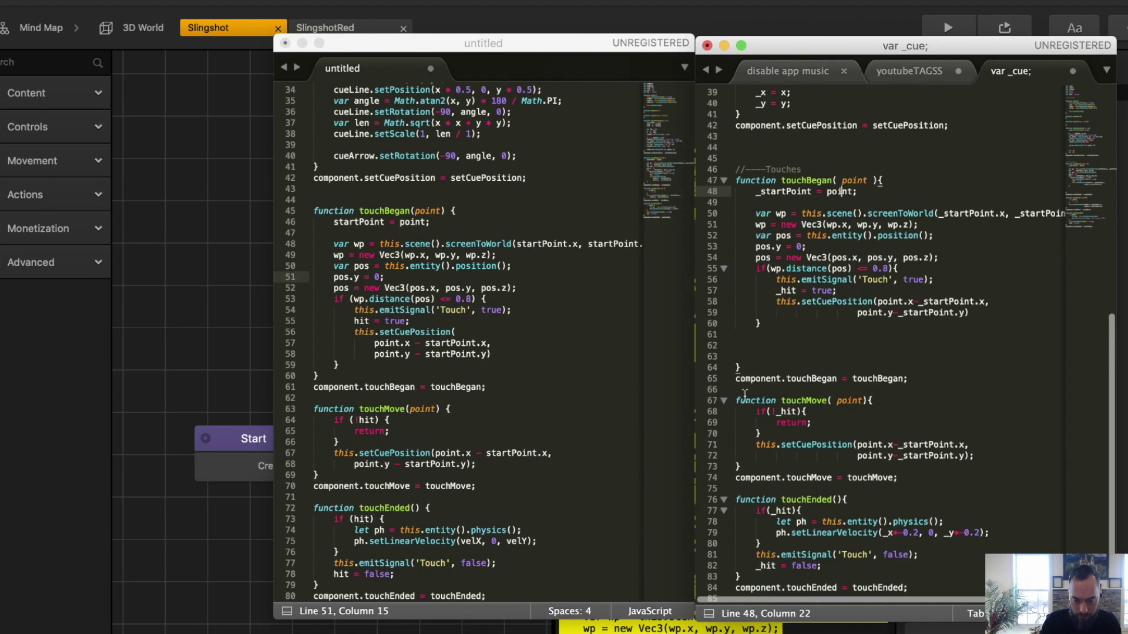
pyautogui.click(627, 381)
pyautogui.press('super+a')
pyautogui.press('super+c')
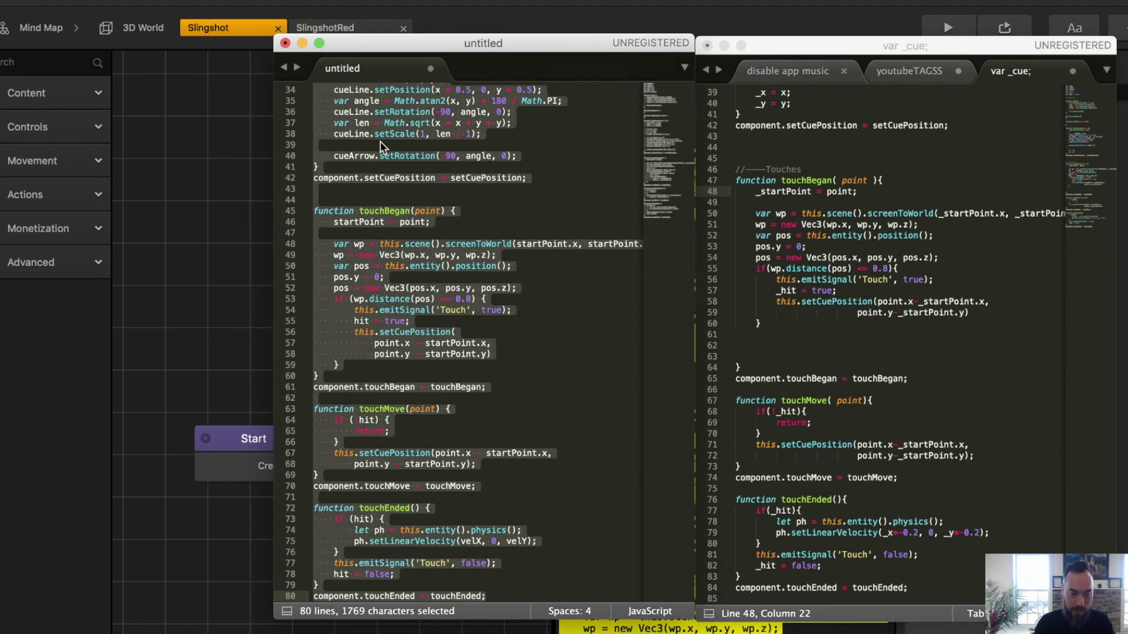